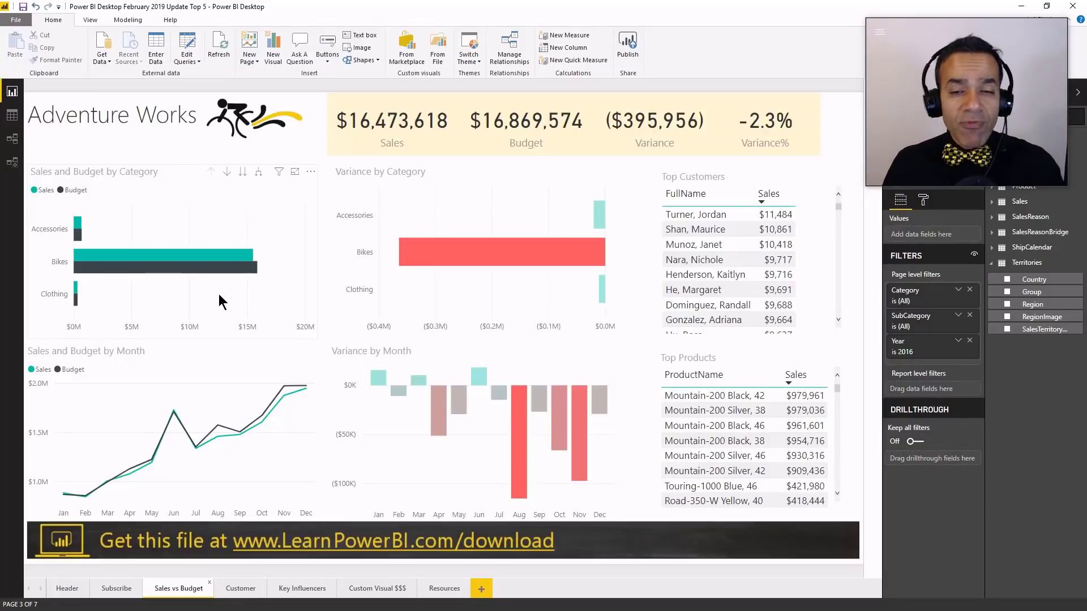
Cross-filter the report by the Bikes category and then a top customer, clearing each selection.
click(236, 263)
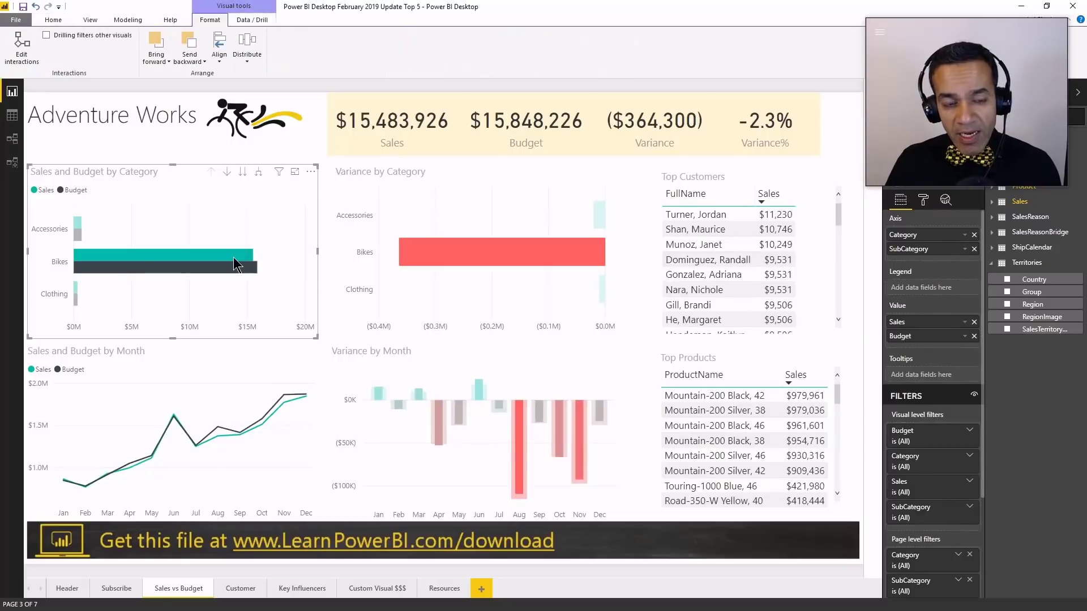
click(282, 244)
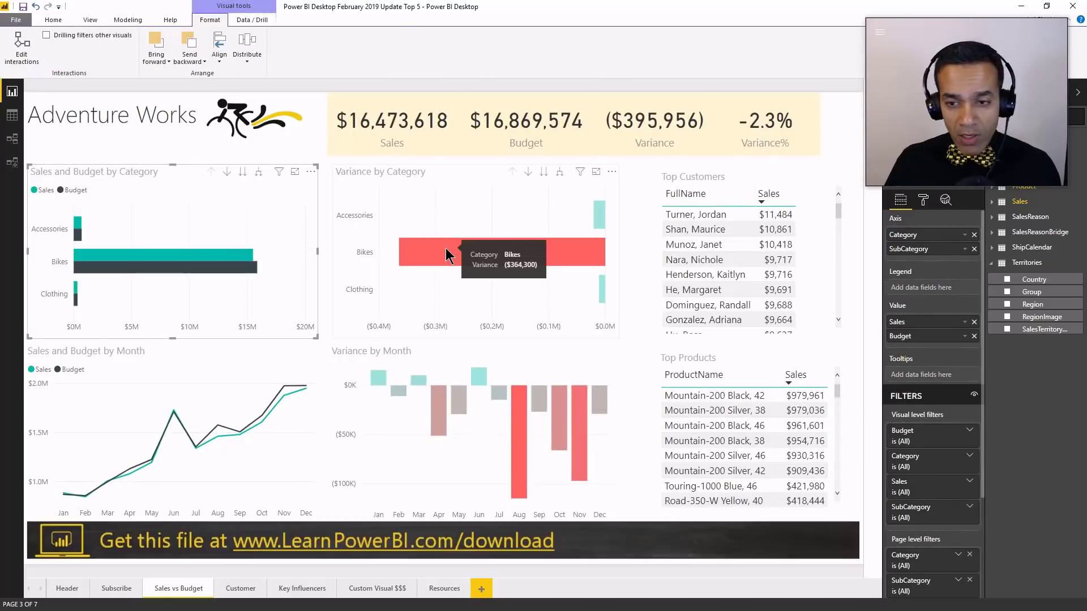
click(676, 243)
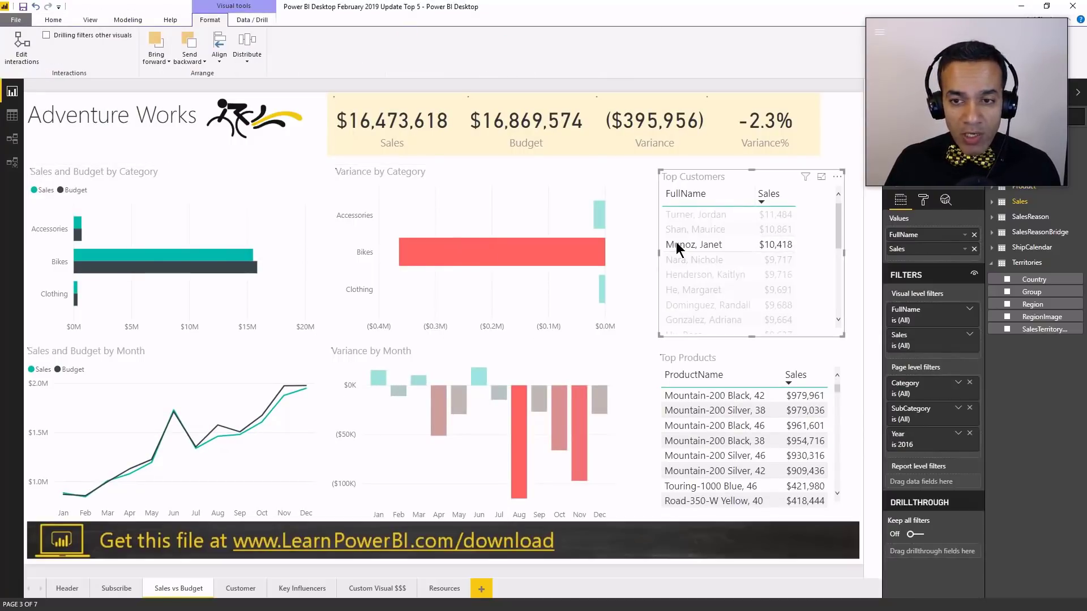
click(553, 229)
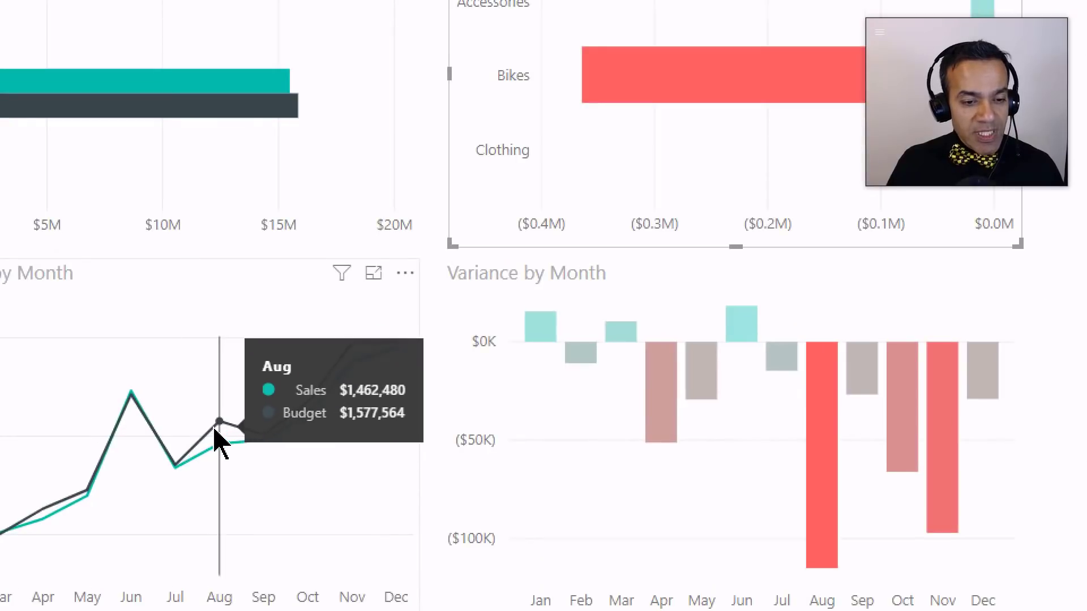
Filter the report to August and then June on the line chart, clearing each selection.
click(214, 429)
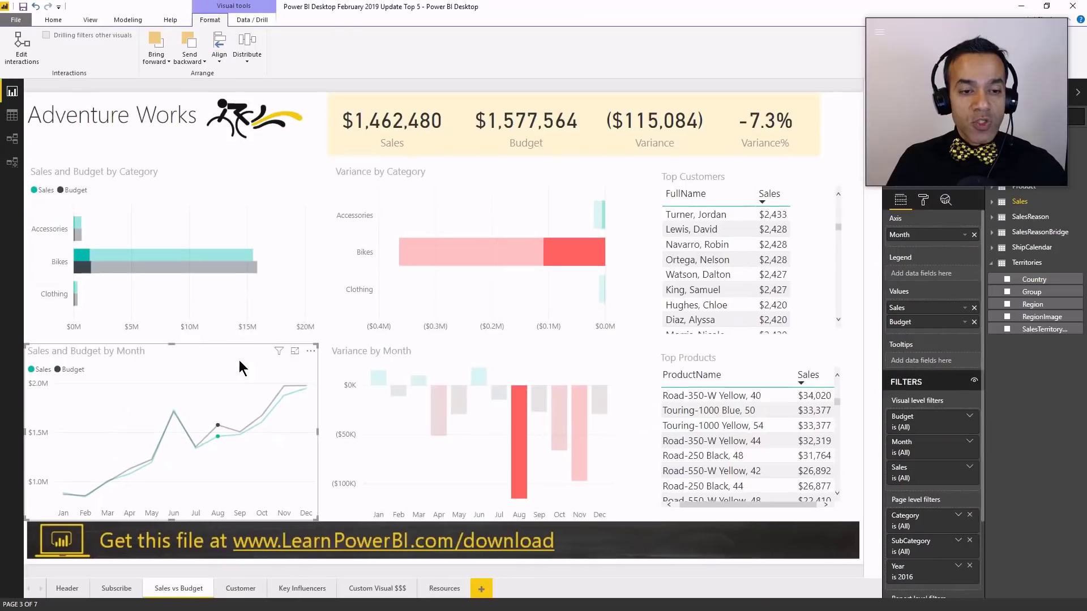
click(189, 395)
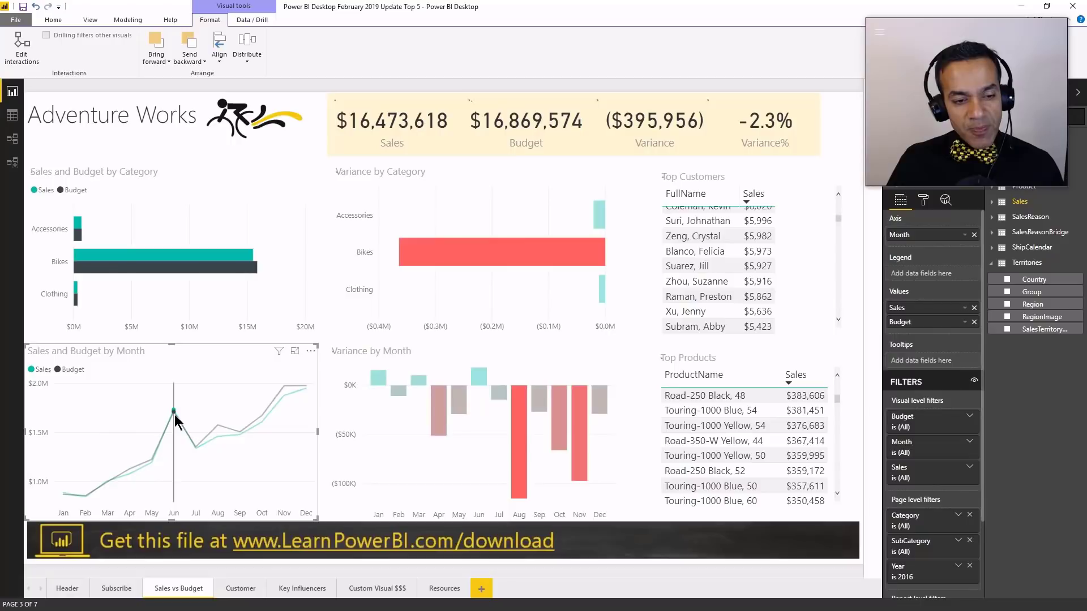
click(173, 412)
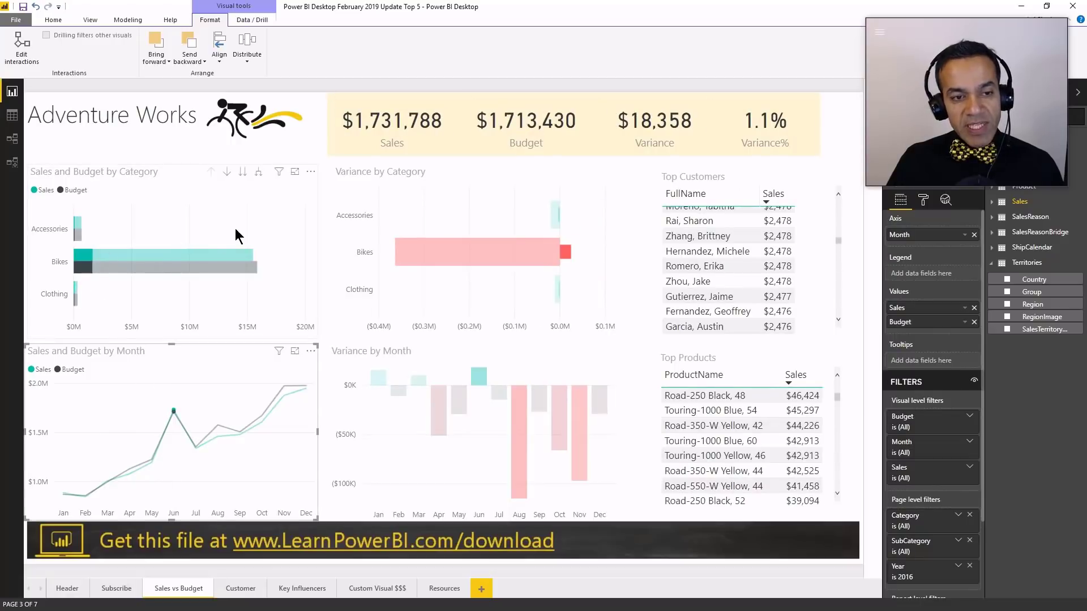
click(248, 292)
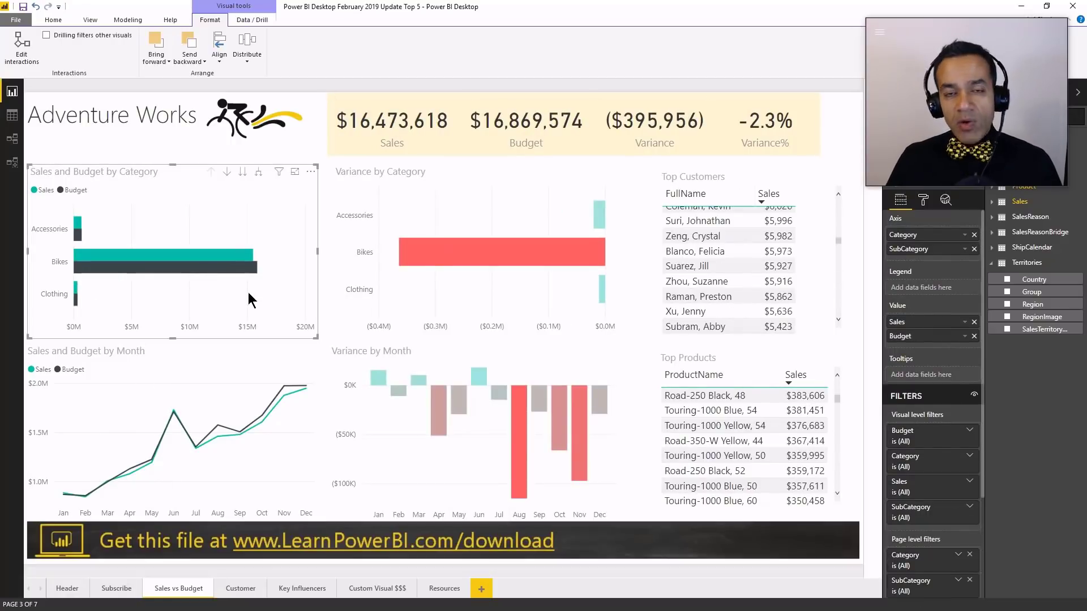
Highlight the Bikes category across the report, then clear the highlight.
mouse_move(251, 405)
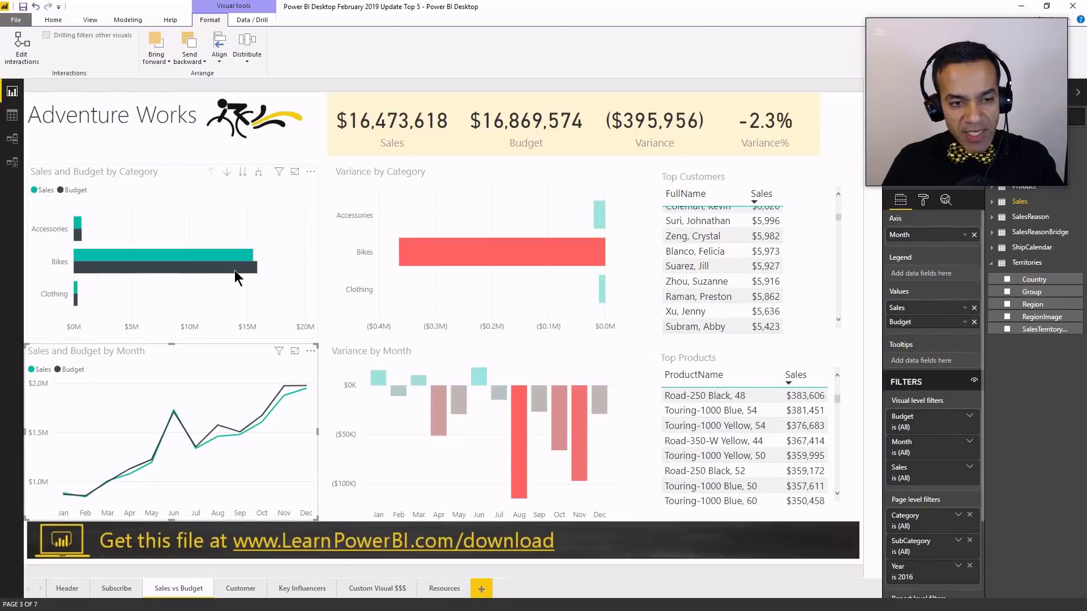
mouse_move(229, 260)
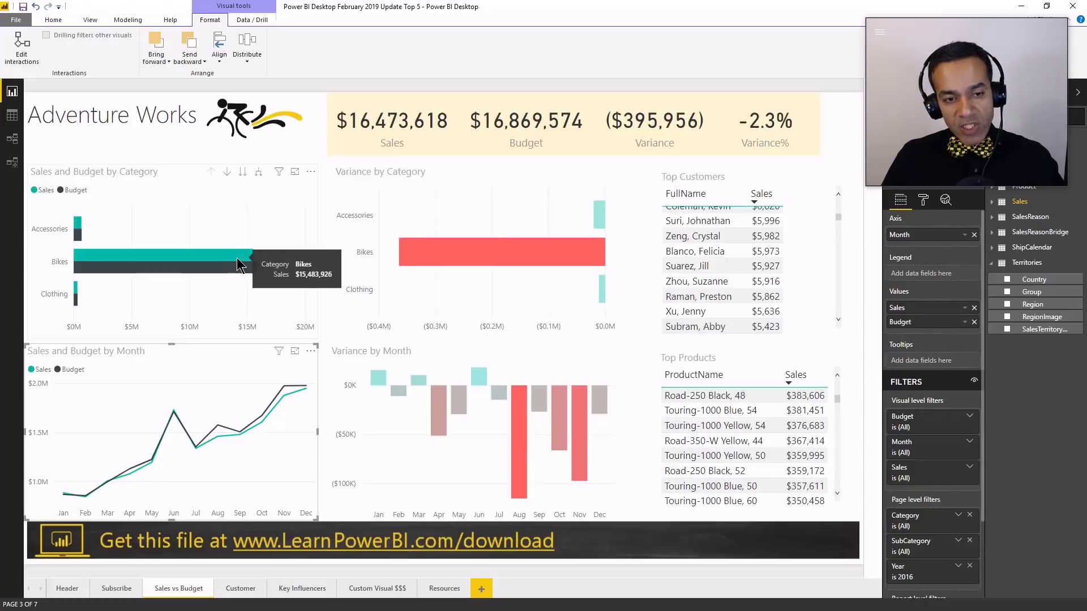
click(238, 264)
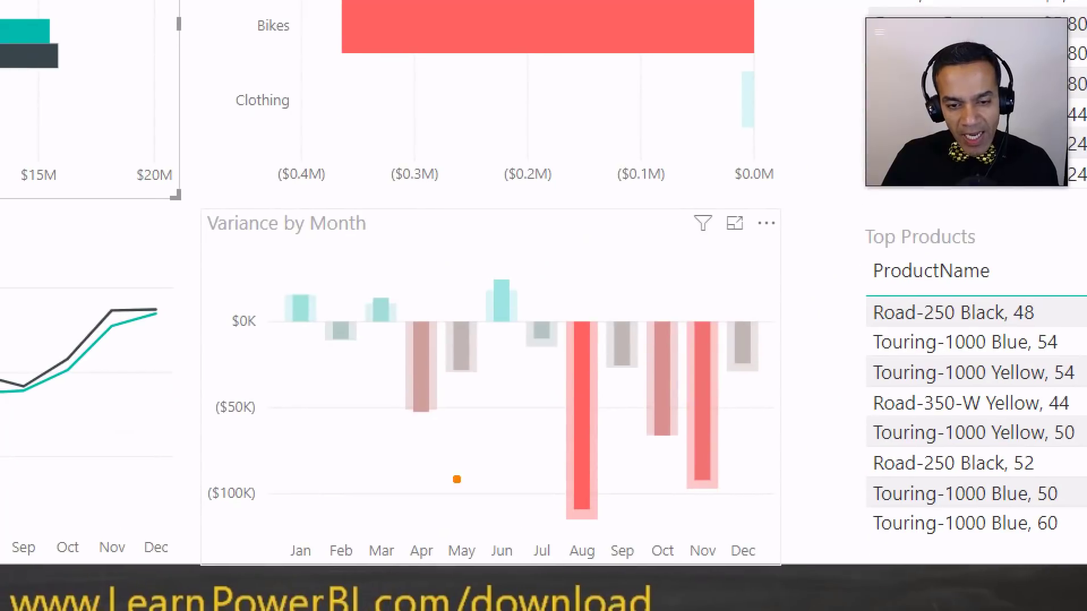
mouse_move(490, 288)
mouse_down()
mouse_move(467, 310)
mouse_move(493, 266)
mouse_move(513, 309)
mouse_up()
key(e)
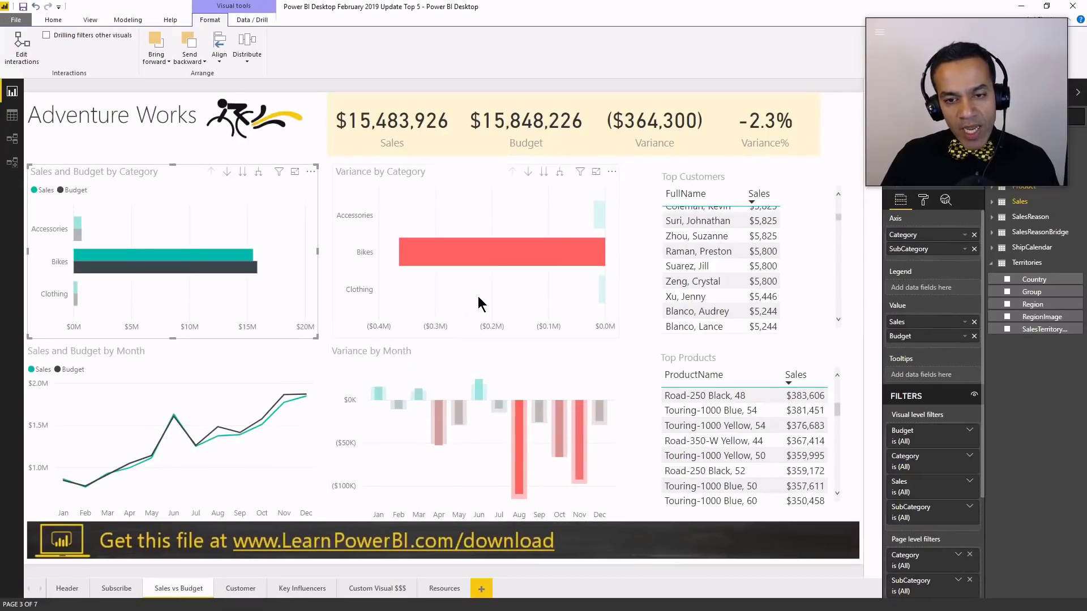
click(190, 302)
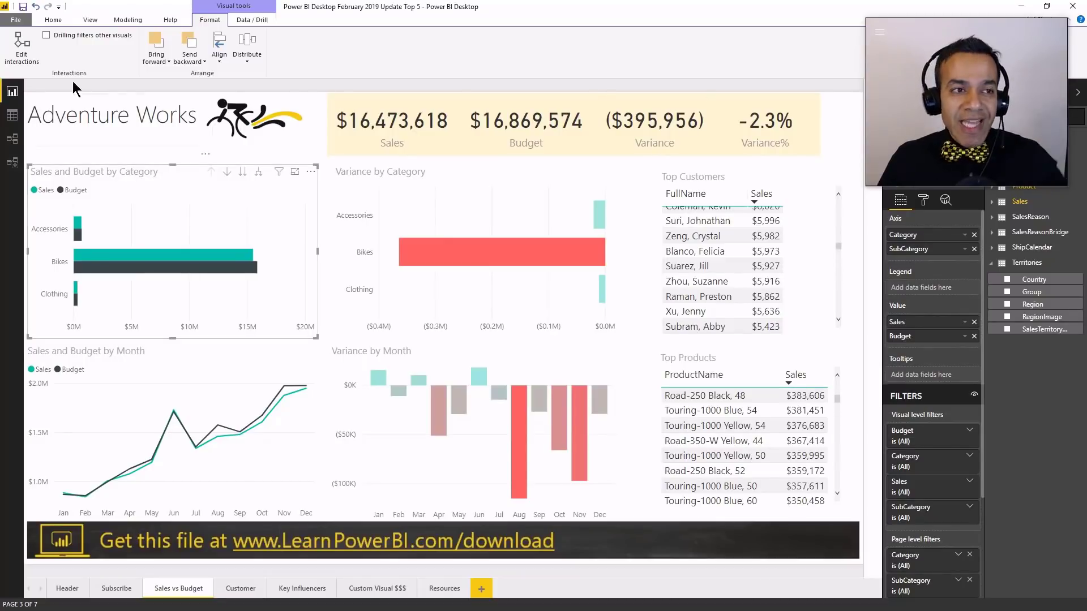
In Options > Current File > Report settings, make cross-filtering the default visual interaction.
click(20, 19)
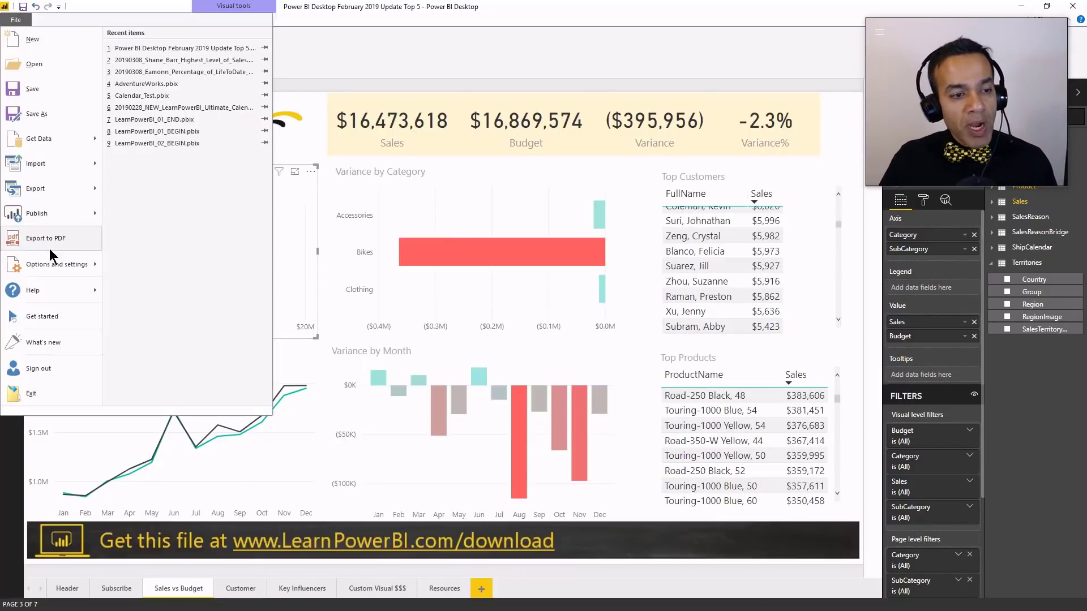
click(57, 265)
click(134, 60)
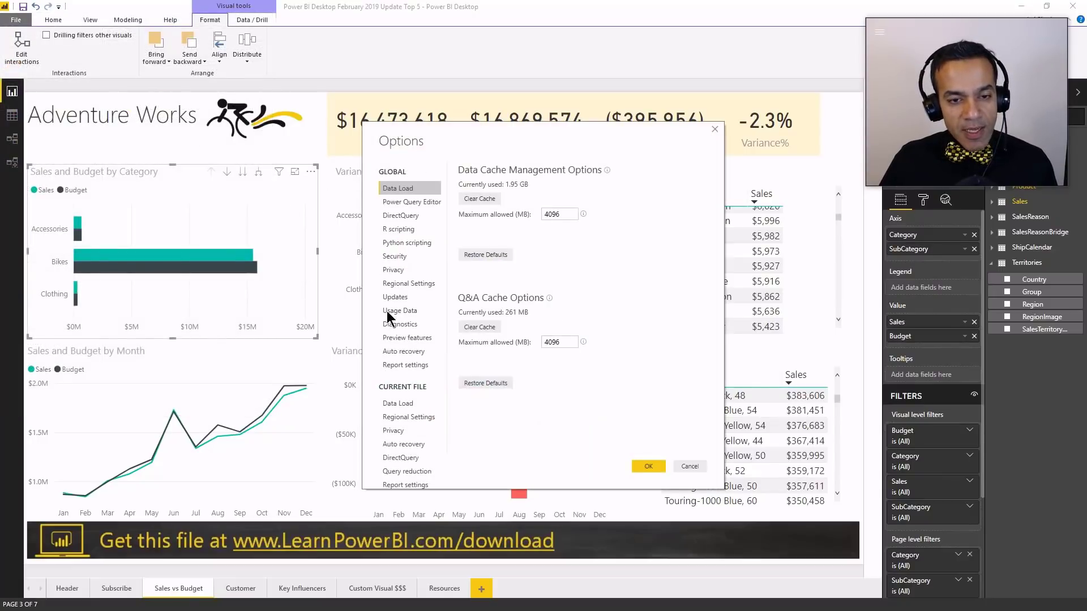
click(406, 484)
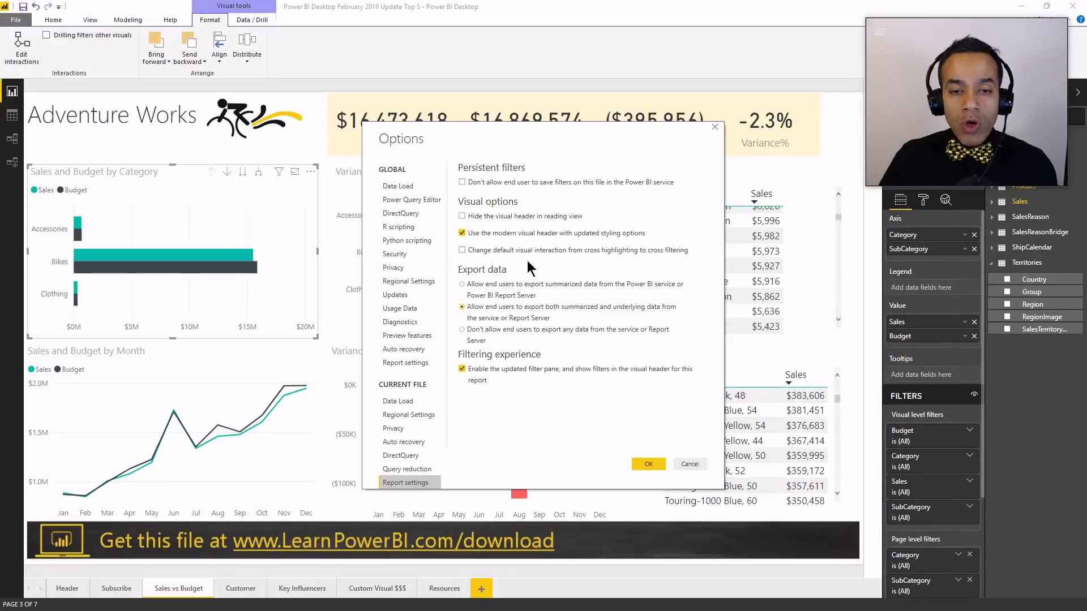
click(461, 252)
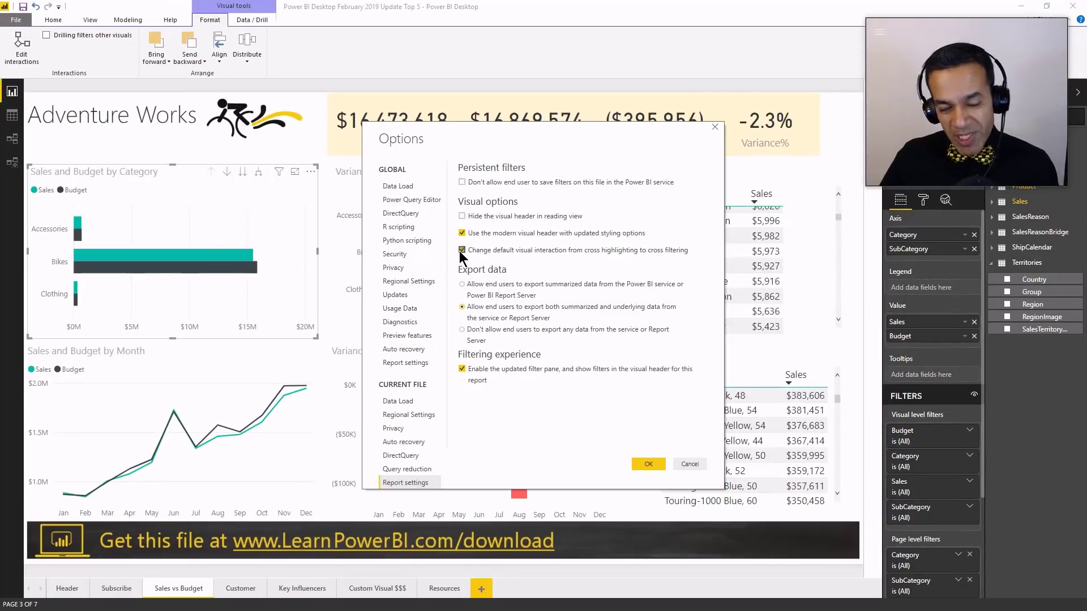
click(639, 462)
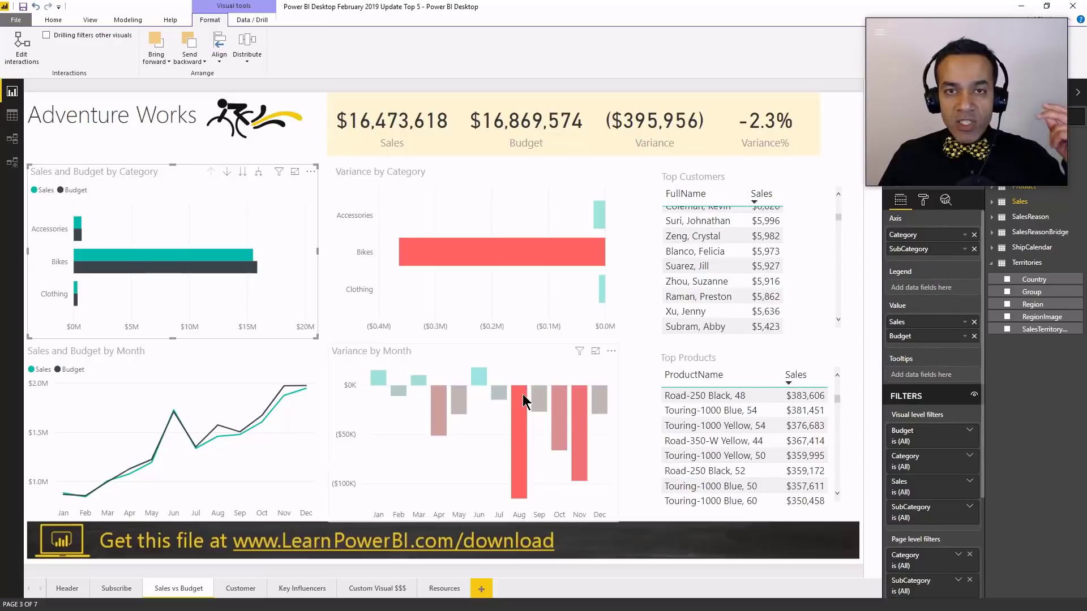
mouse_move(522, 394)
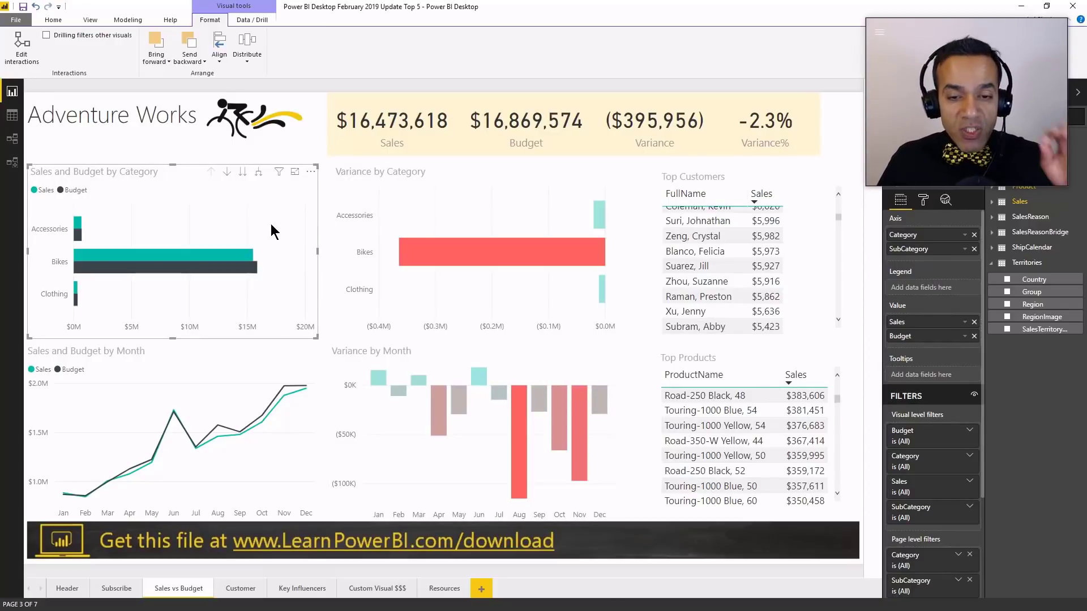
click(188, 261)
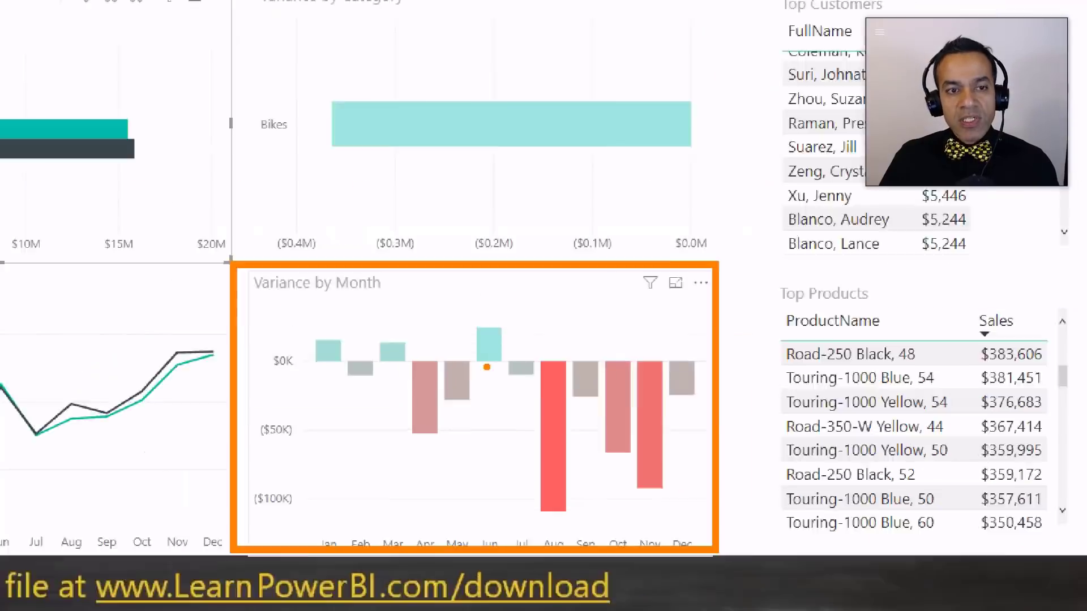
click(287, 245)
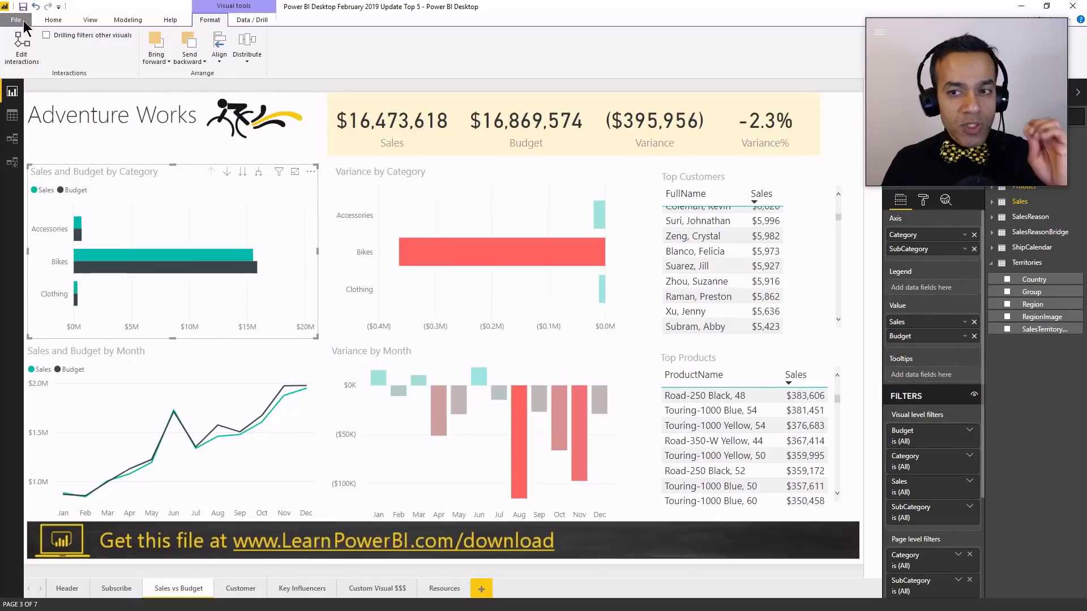
Review the page's Category, SubCategory and Year filters, then collapse the Visualizations and Fields panes.
drag(948, 28, 970, 369)
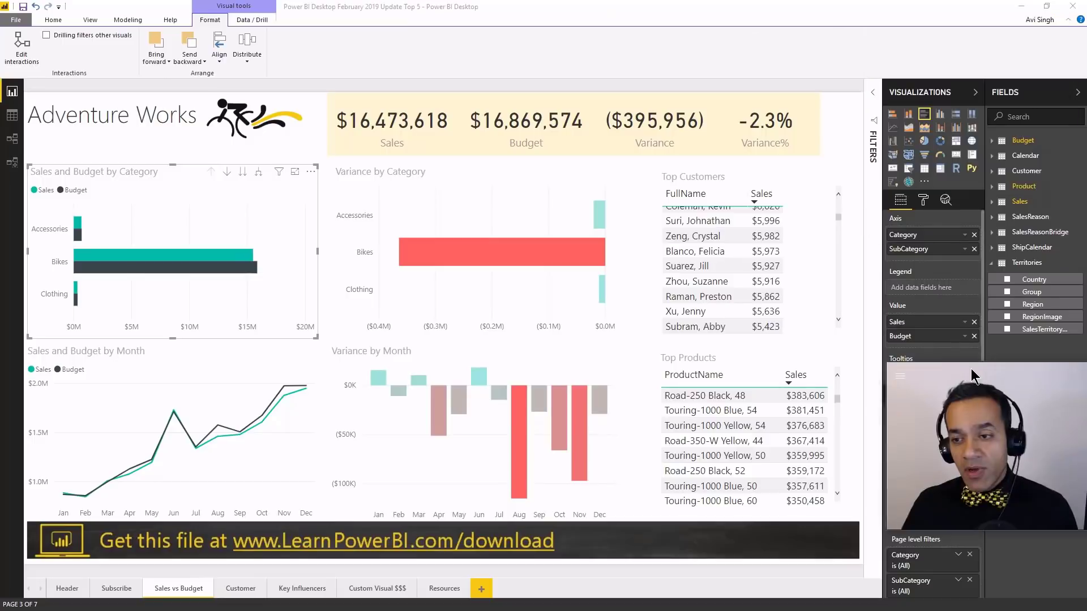
click(873, 93)
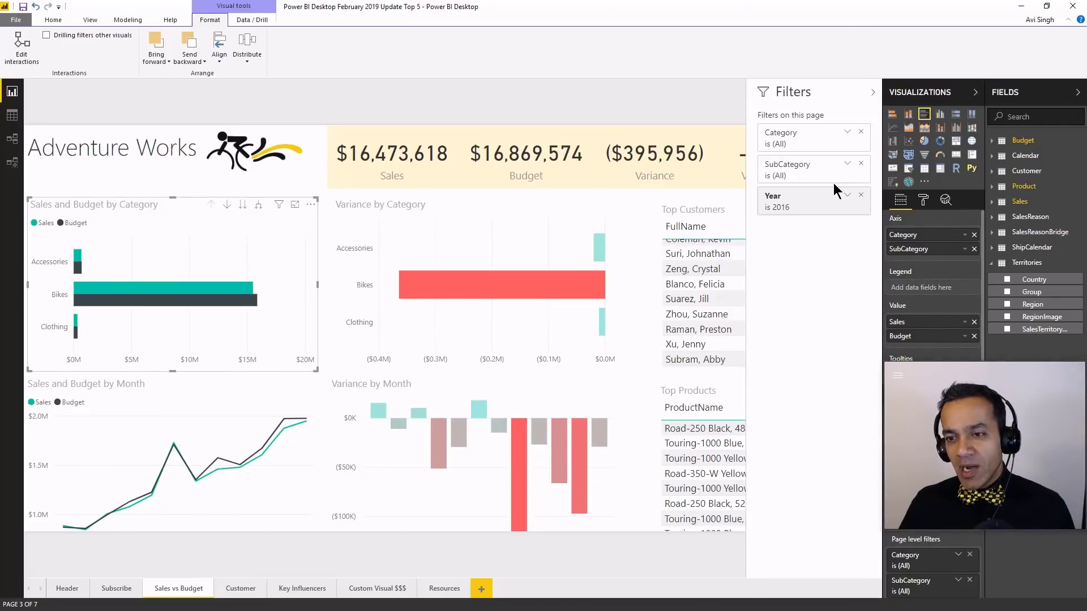
drag(985, 371, 743, 347)
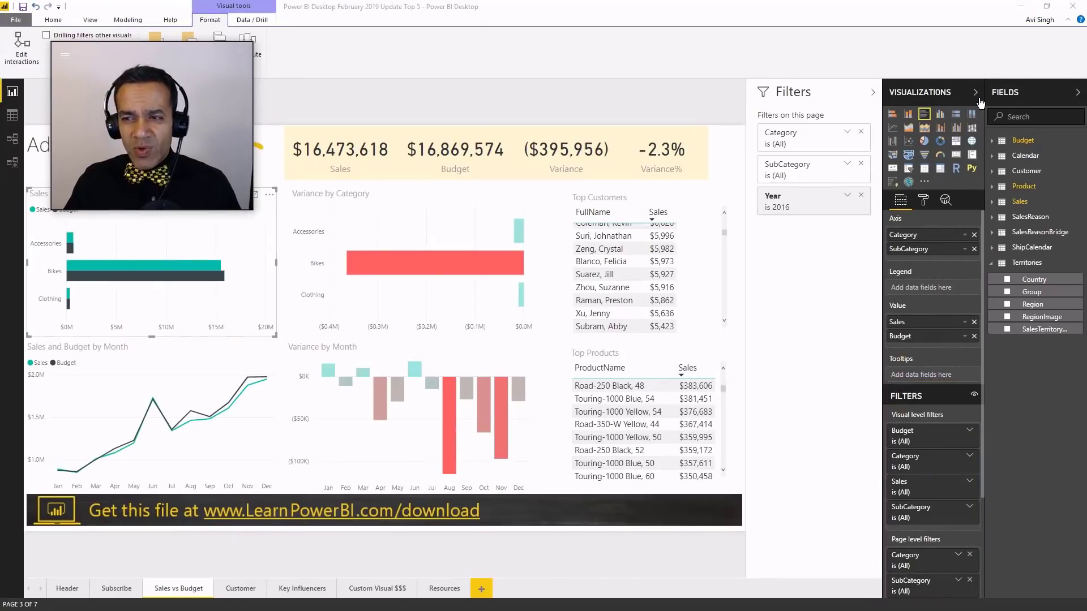
click(976, 92)
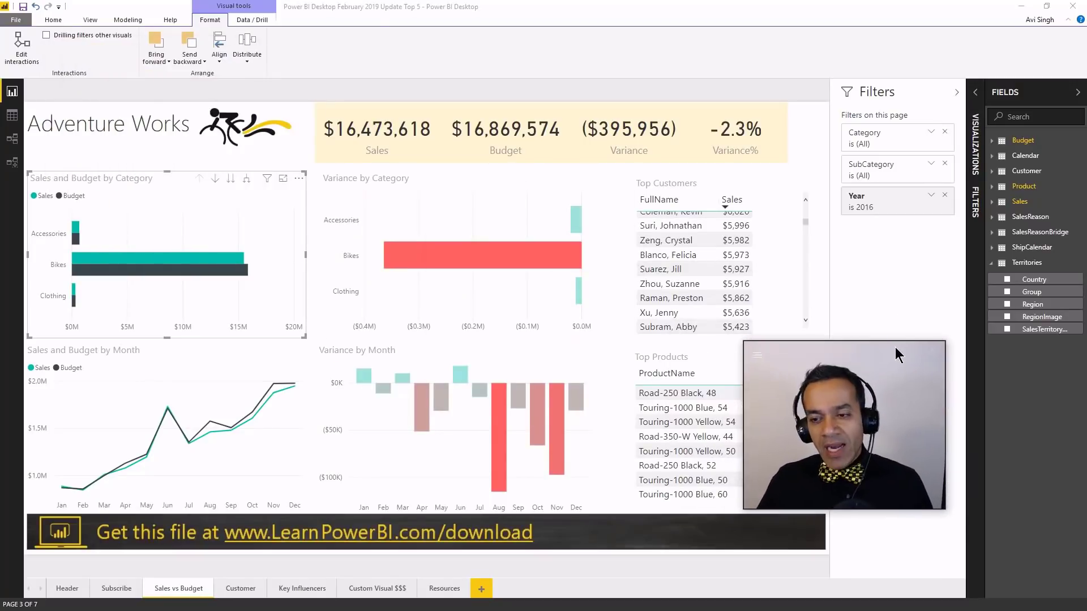
click(1077, 96)
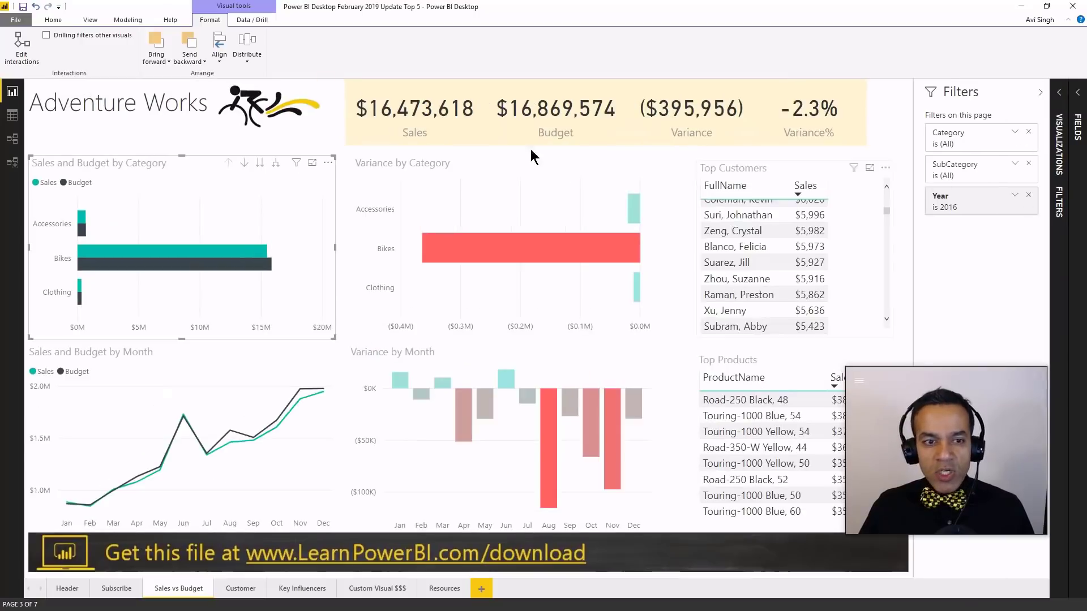
Visit the Customer page with the filter pane hidden, then return to Sales vs Budget.
click(244, 589)
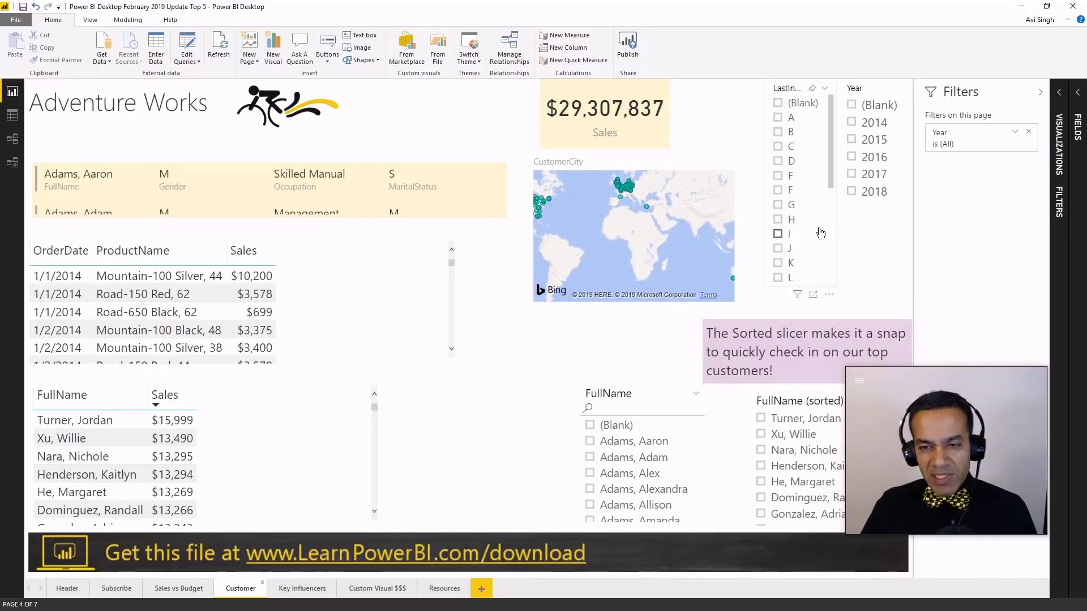
click(1041, 94)
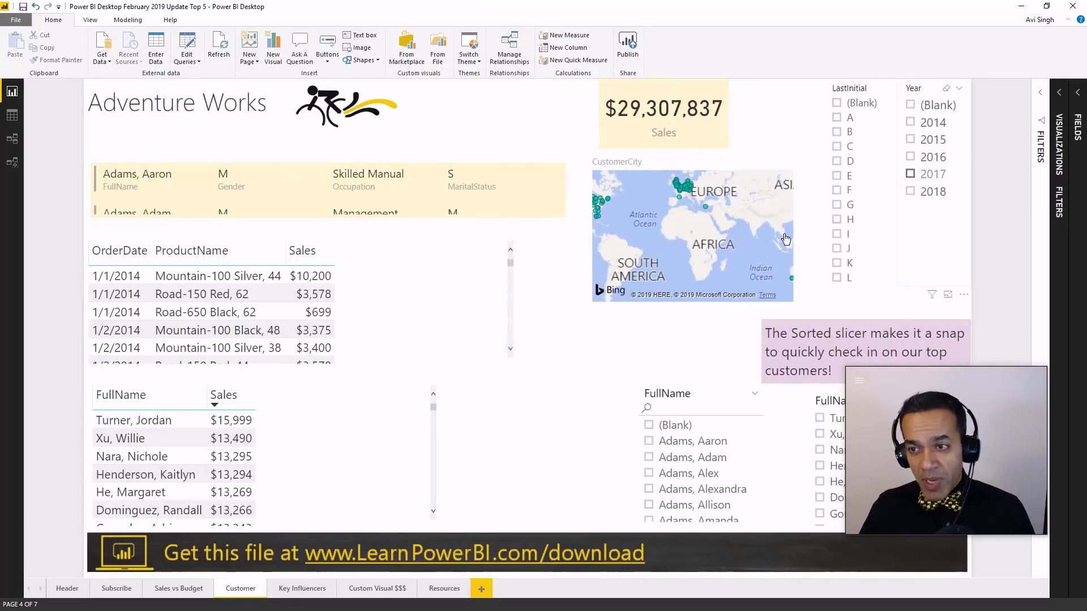
click(178, 589)
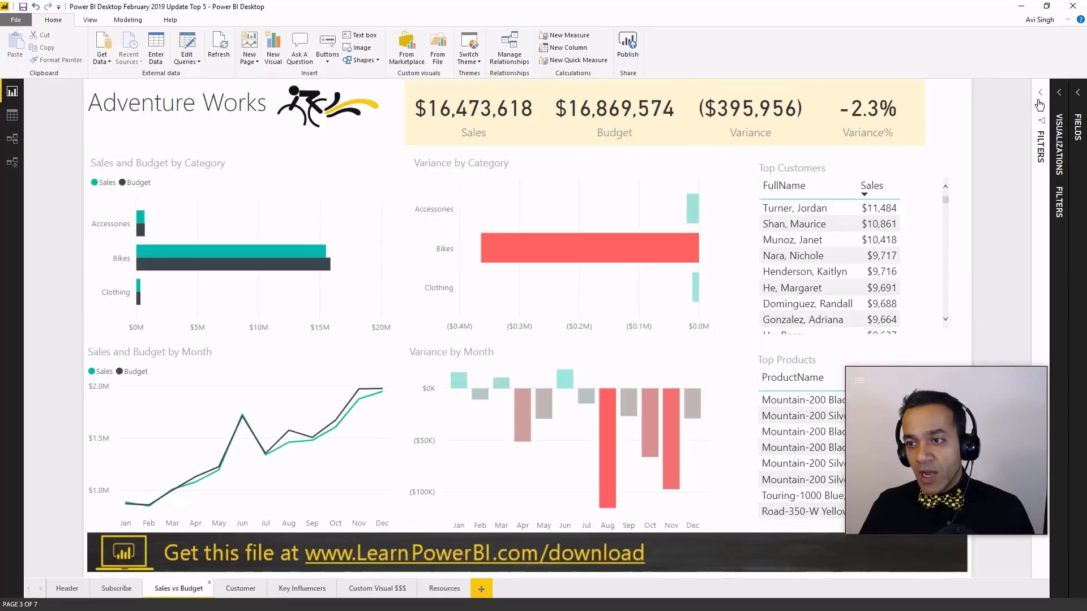
Reopen the page filters, expand and collapse the Category filter values, and show Visualizations.
click(1040, 104)
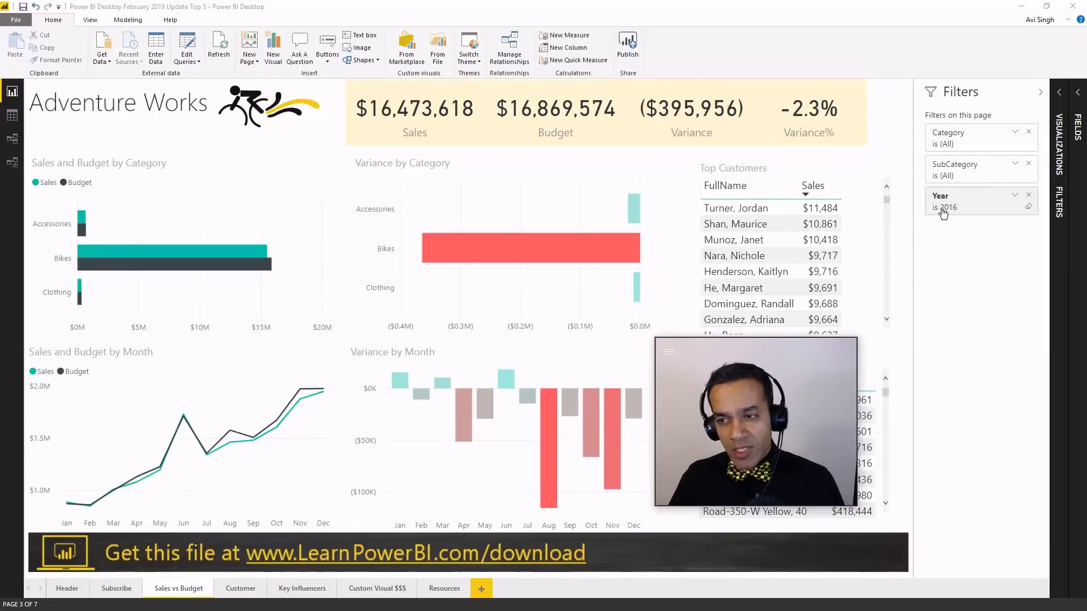
click(1015, 132)
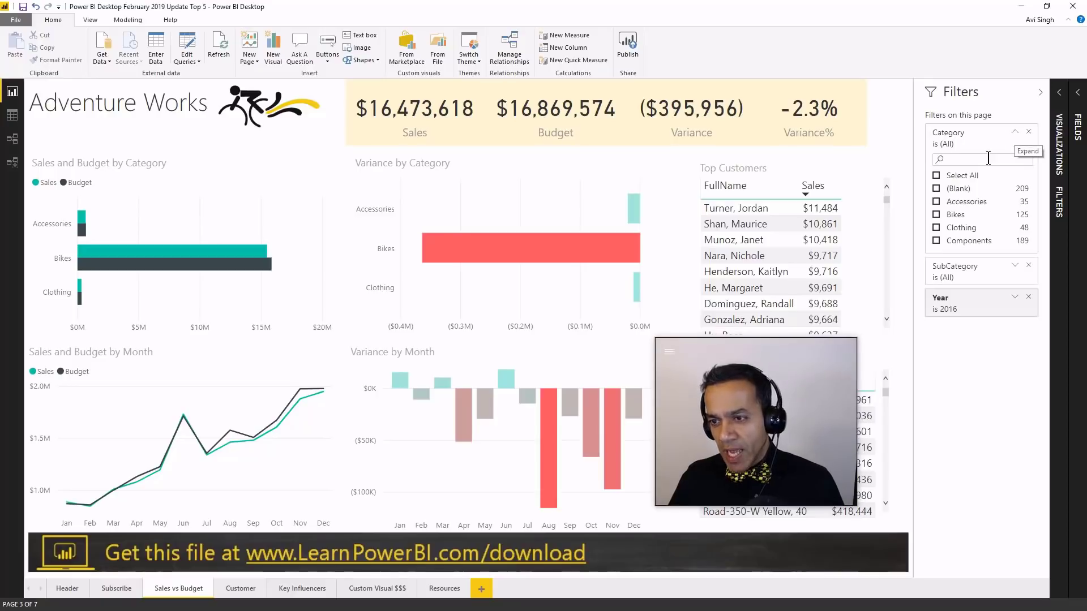
click(1015, 132)
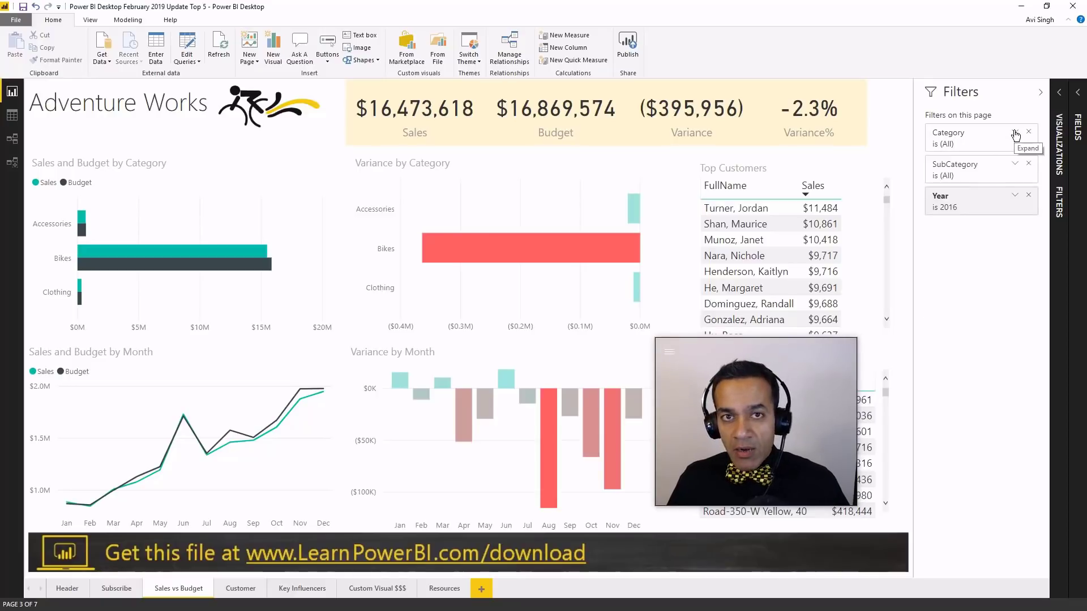
click(1015, 134)
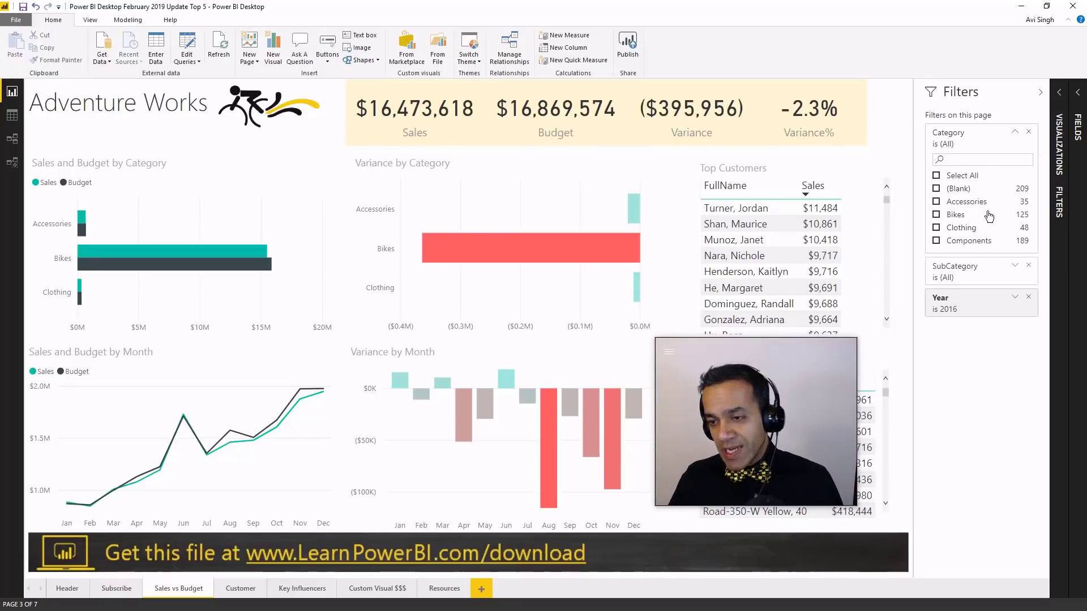
click(1015, 132)
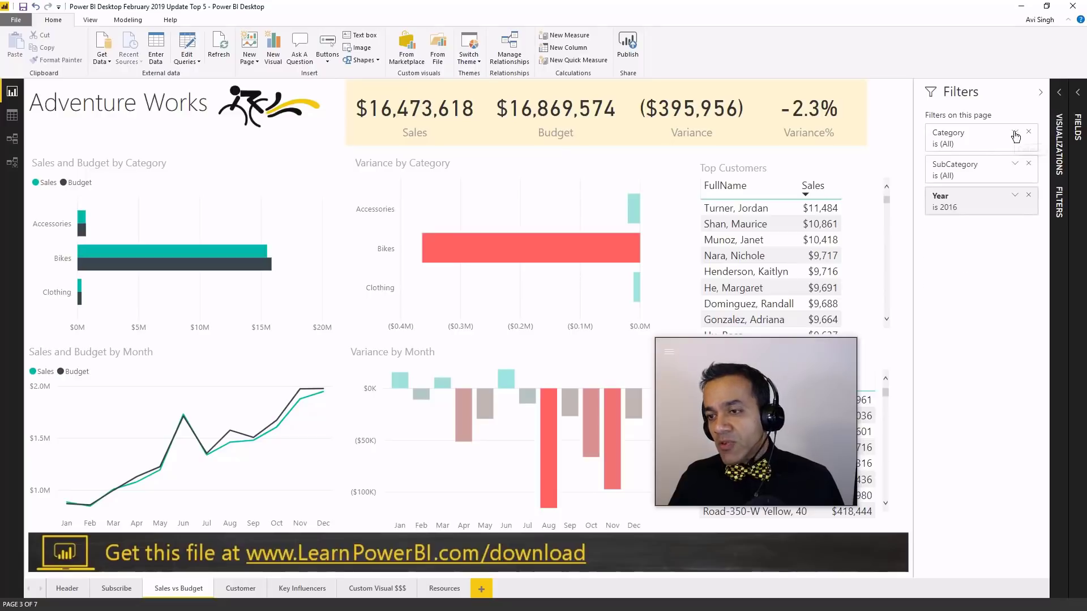
click(1057, 101)
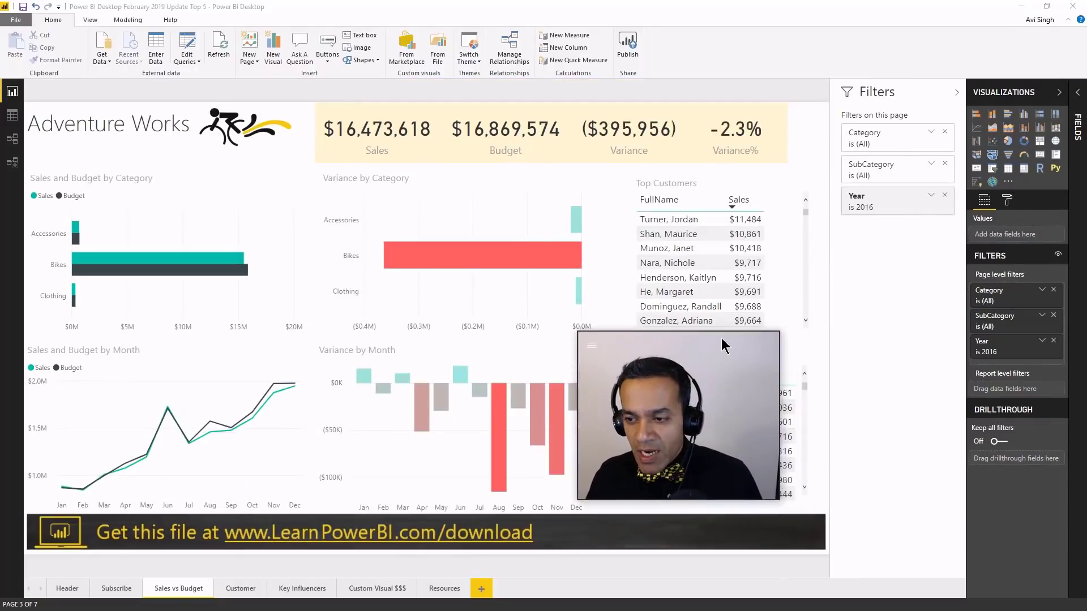
In the Format tab, expand Filter pane and scroll down to the Applied filter-card settings.
drag(721, 338, 217, 350)
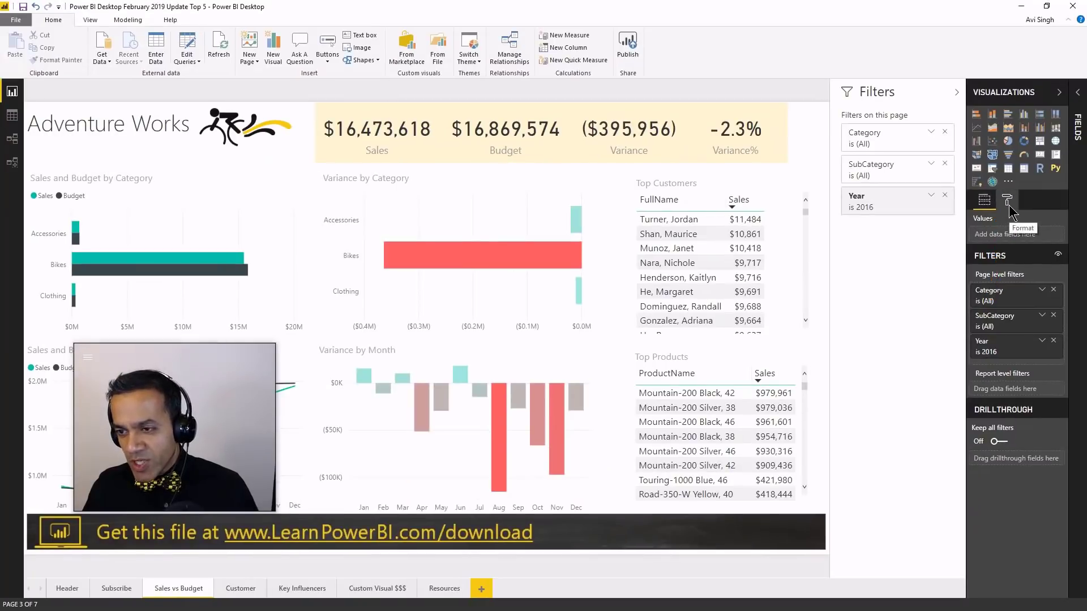
click(1010, 207)
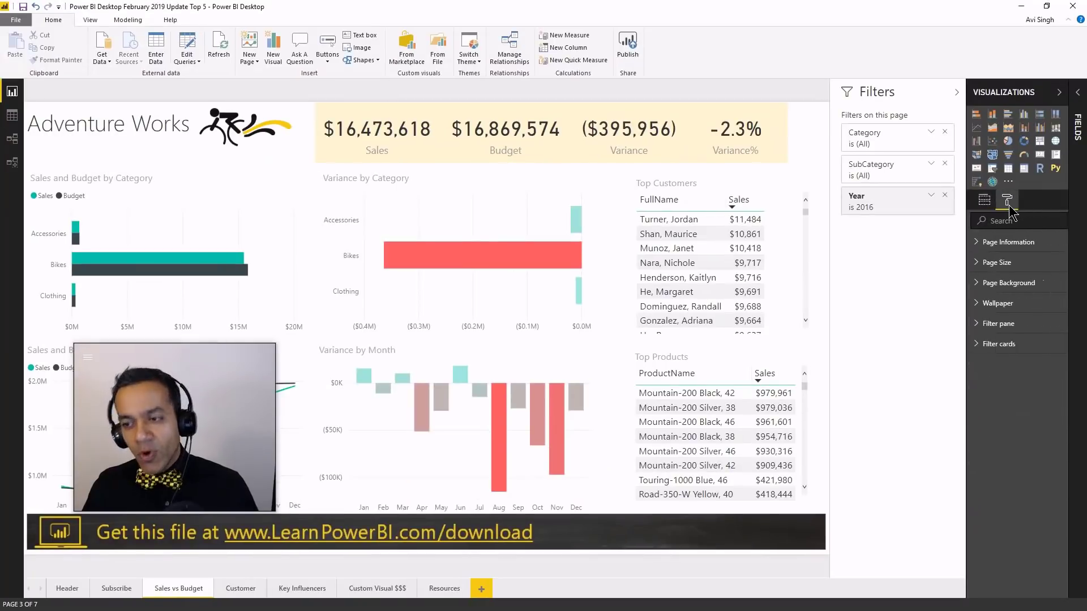
click(986, 323)
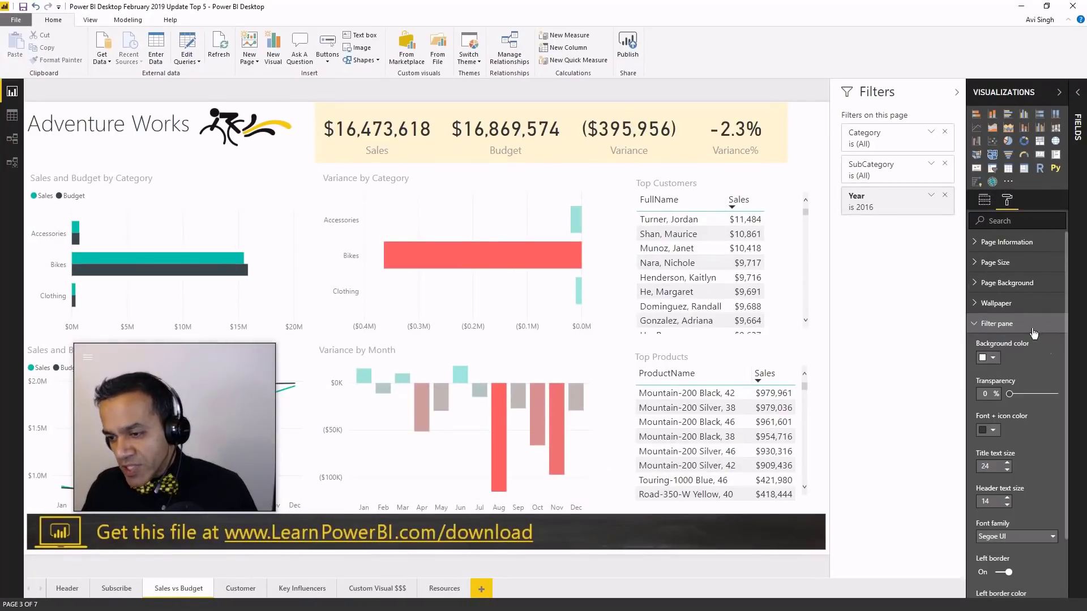
scroll(1034, 335, down, 3)
scroll(1049, 364, up, 3)
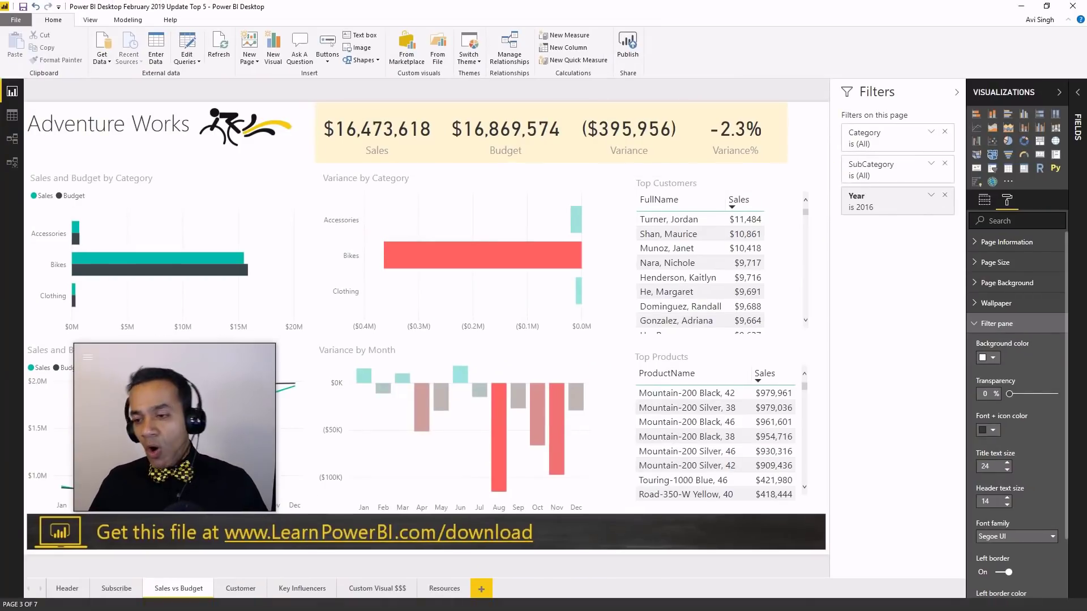
scroll(1023, 389, down, 2)
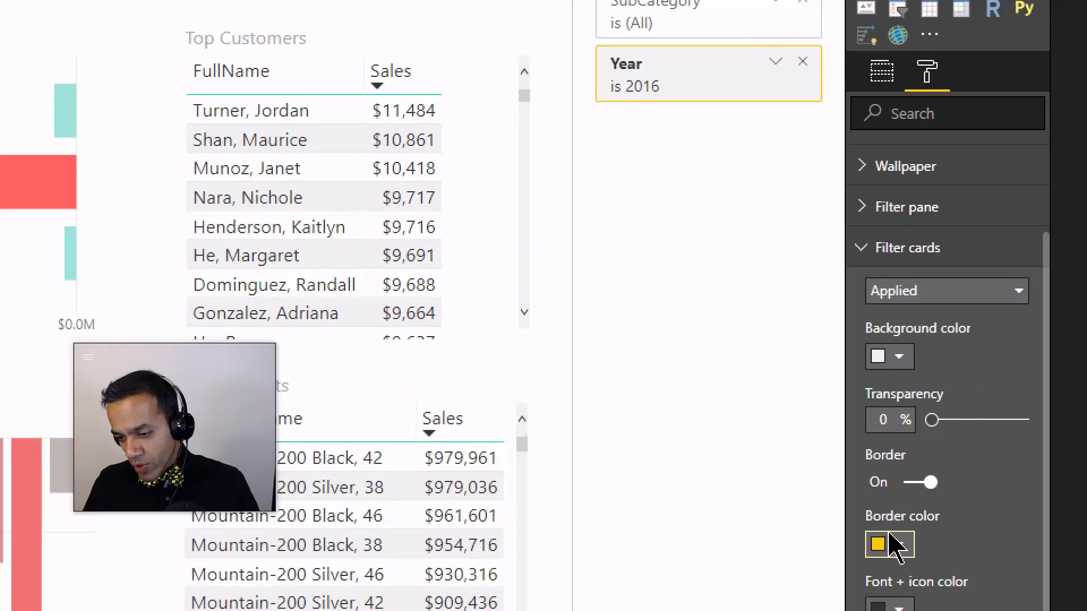
Switch the Filter cards formatting from Applied to Available.
click(997, 297)
click(972, 302)
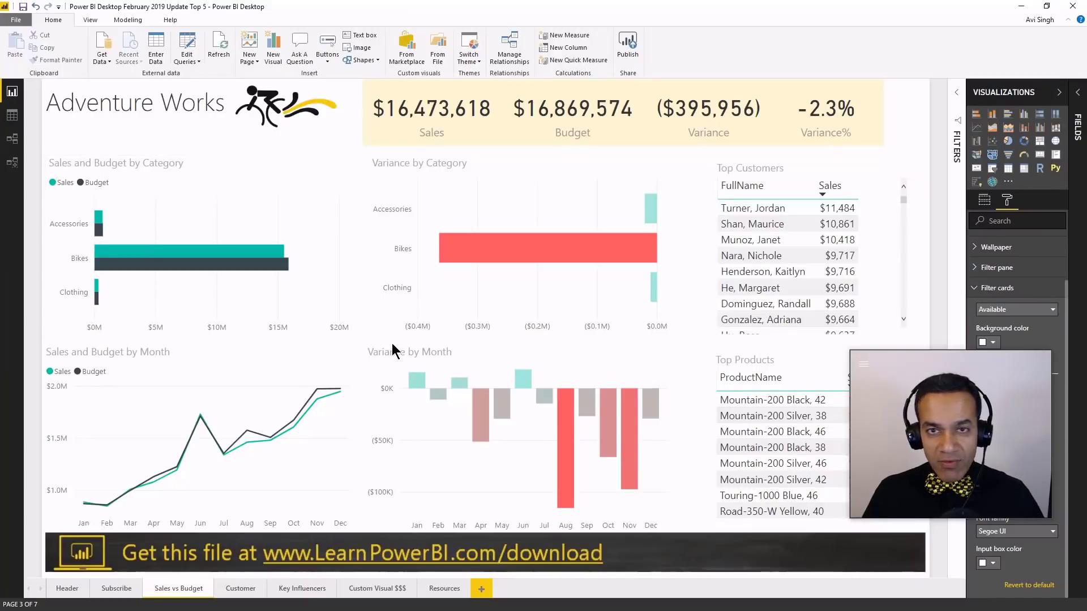
On the Key Influencers page, add Sales to the visual's Analyze well, then remove it.
click(301, 589)
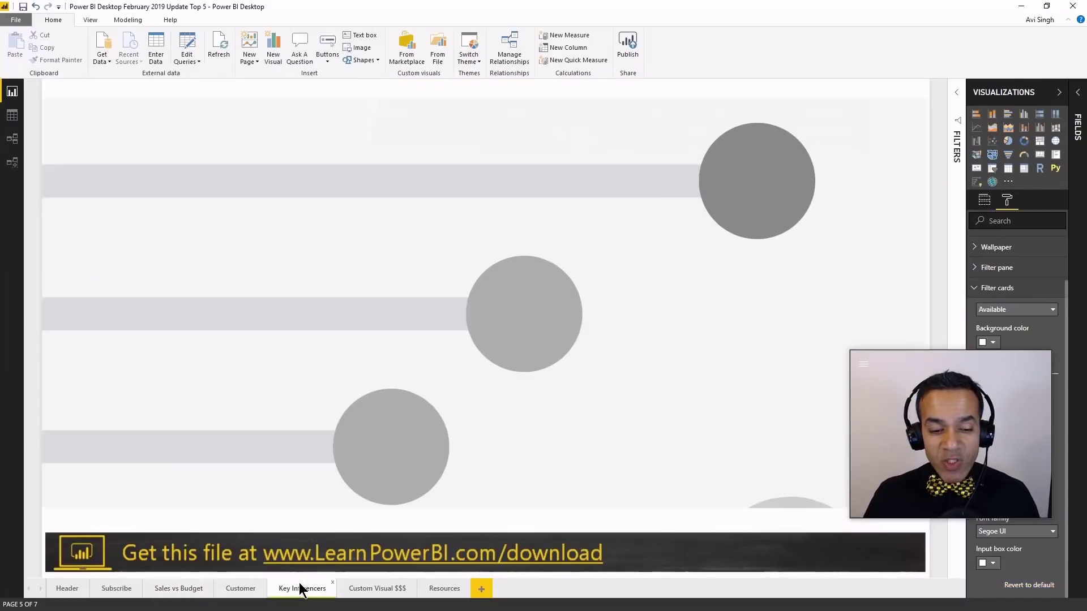
click(831, 174)
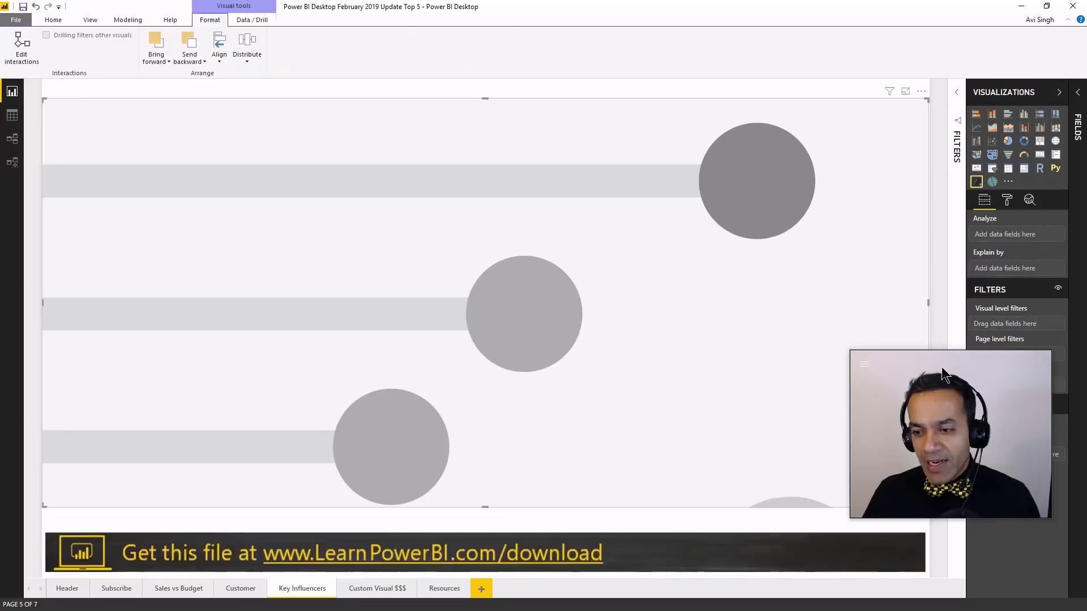
click(1080, 92)
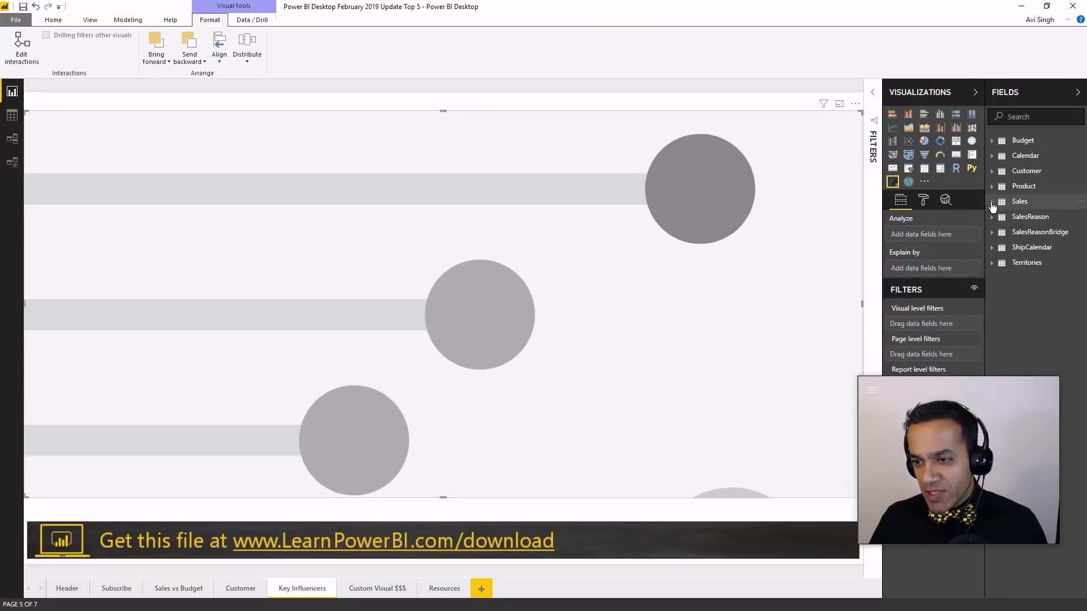
click(992, 204)
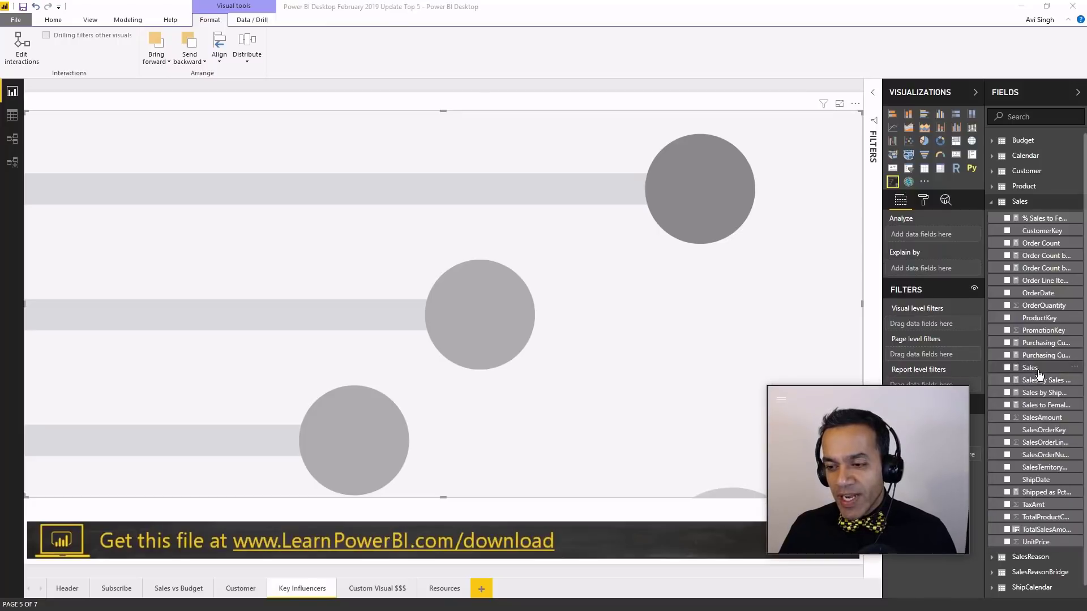
drag(1039, 374, 968, 310)
drag(941, 238, 940, 235)
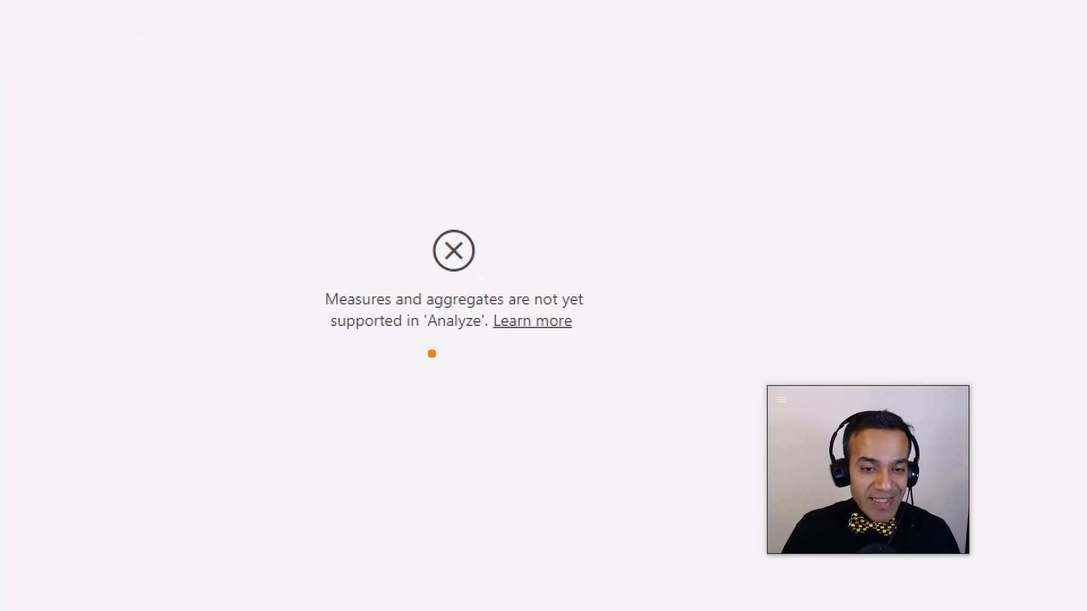
drag(290, 206, 625, 362)
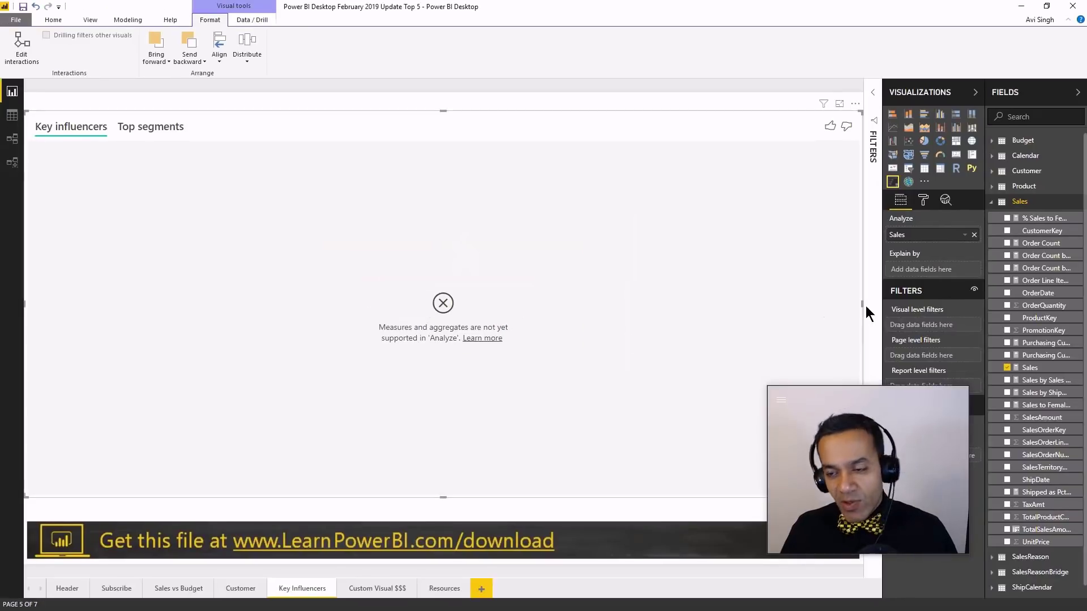
click(974, 235)
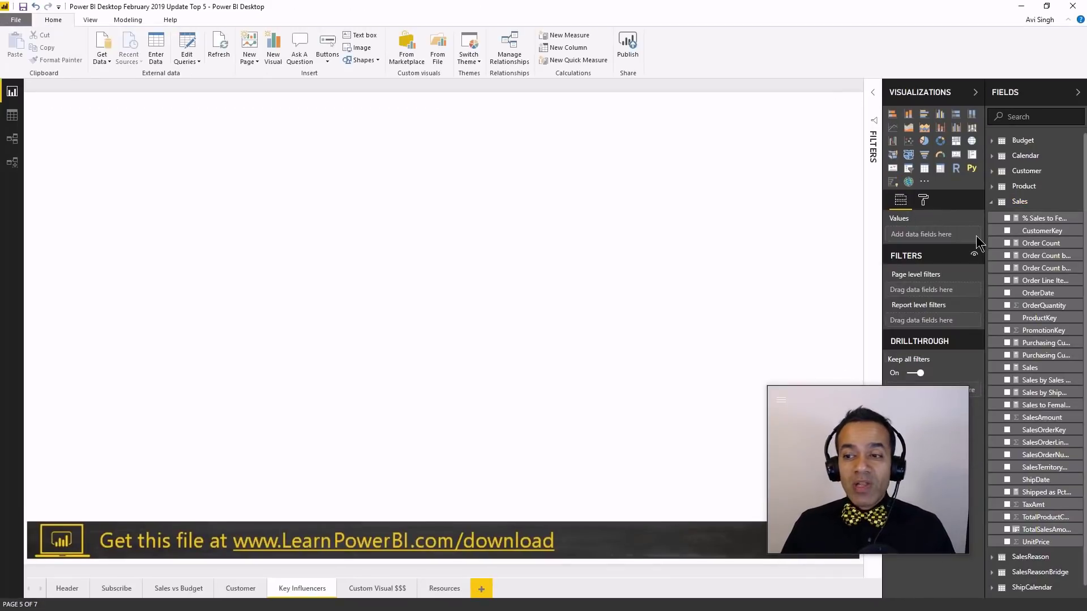
Put SalesAmount in the Analyze well and open the Learn more documentation on key influencers.
scroll(1039, 379, down, 1)
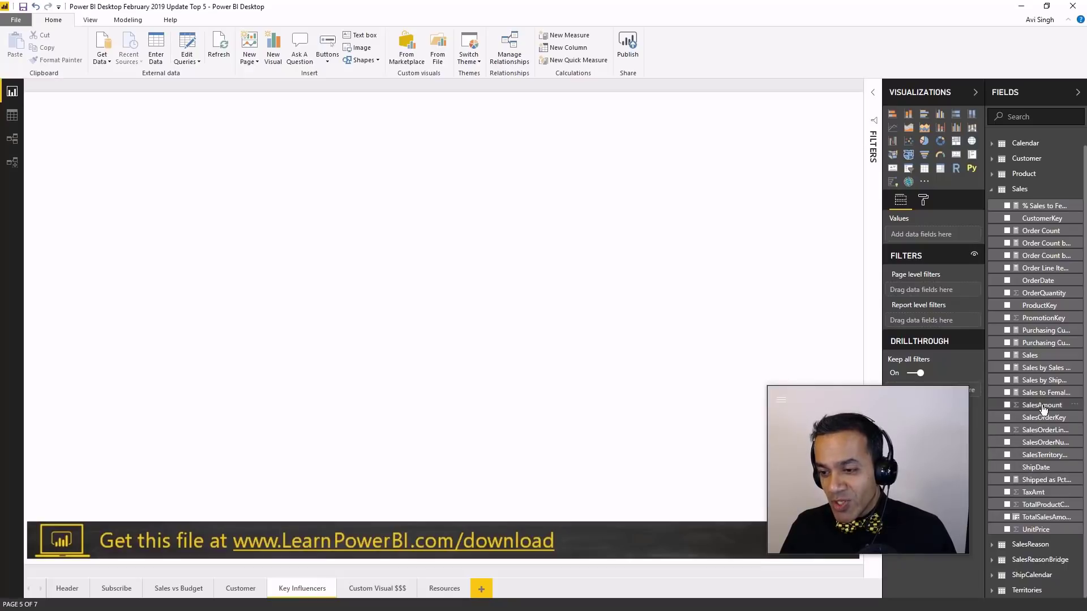
drag(1041, 406, 938, 241)
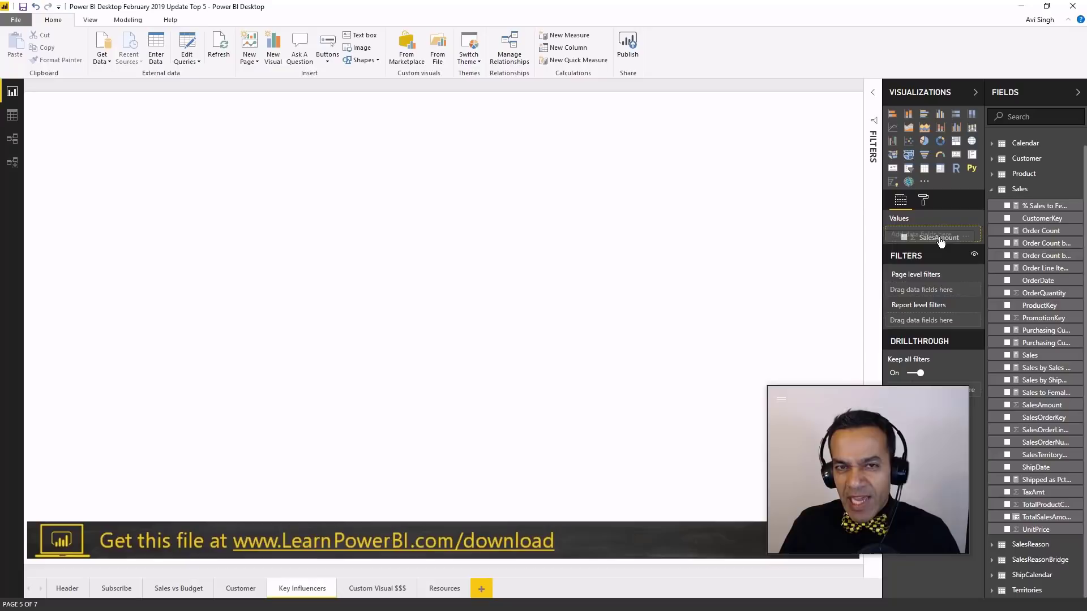
drag(941, 241, 937, 237)
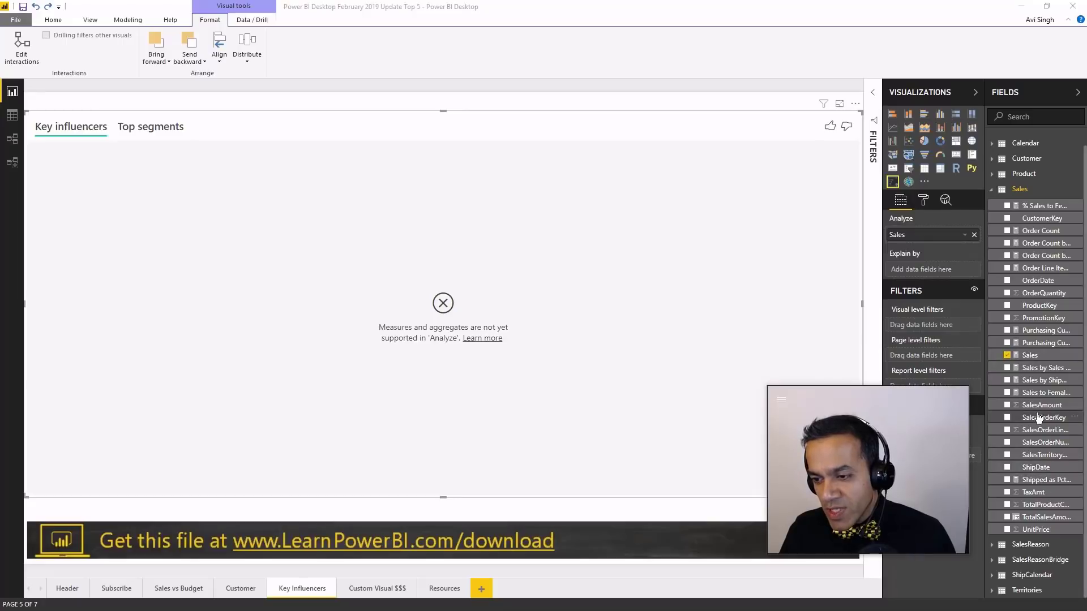
drag(1041, 406, 939, 240)
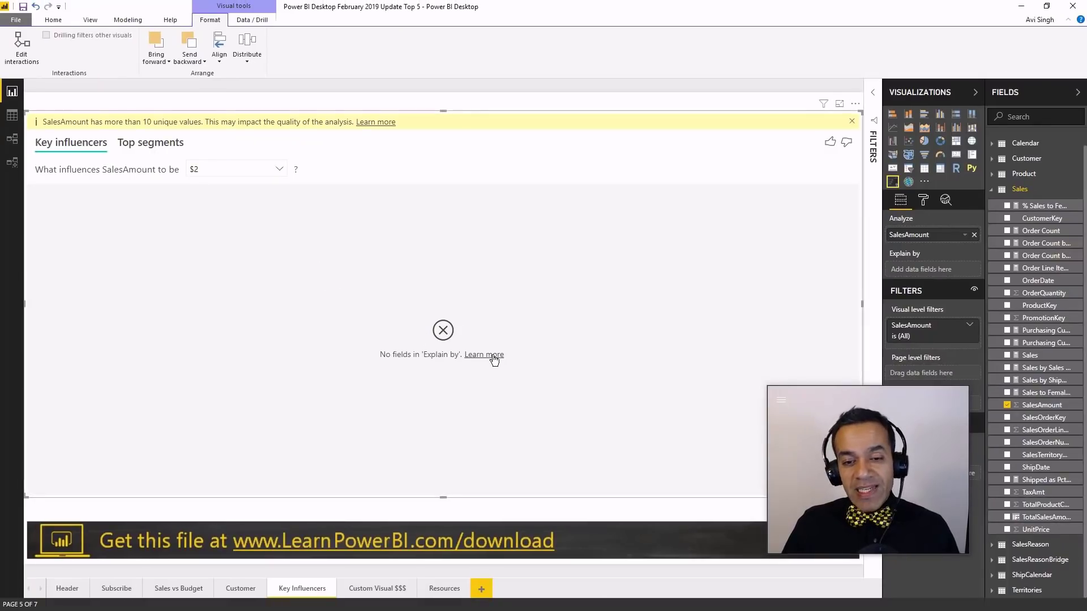
click(492, 355)
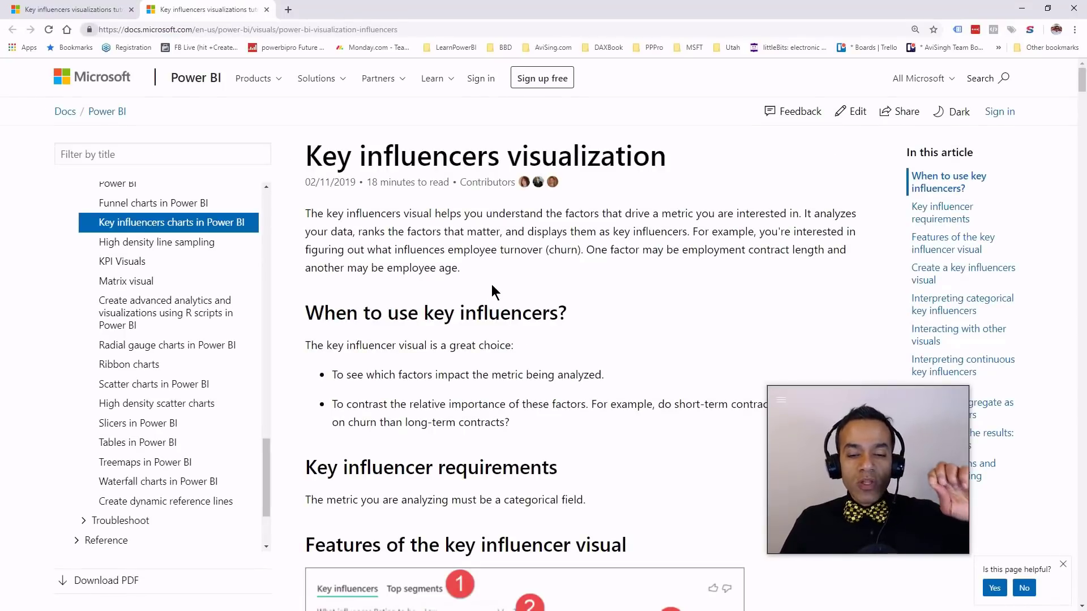
Scroll the key influencers article down to the 'Features of the key influencer visual' heading.
scroll(492, 284, down, 1)
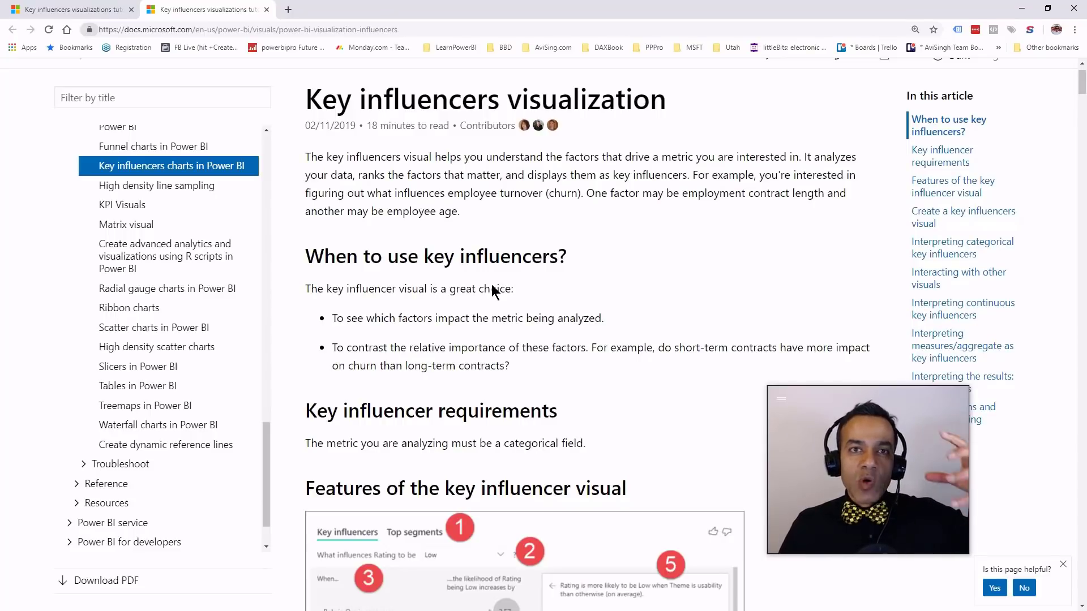
scroll(491, 284, down, 1)
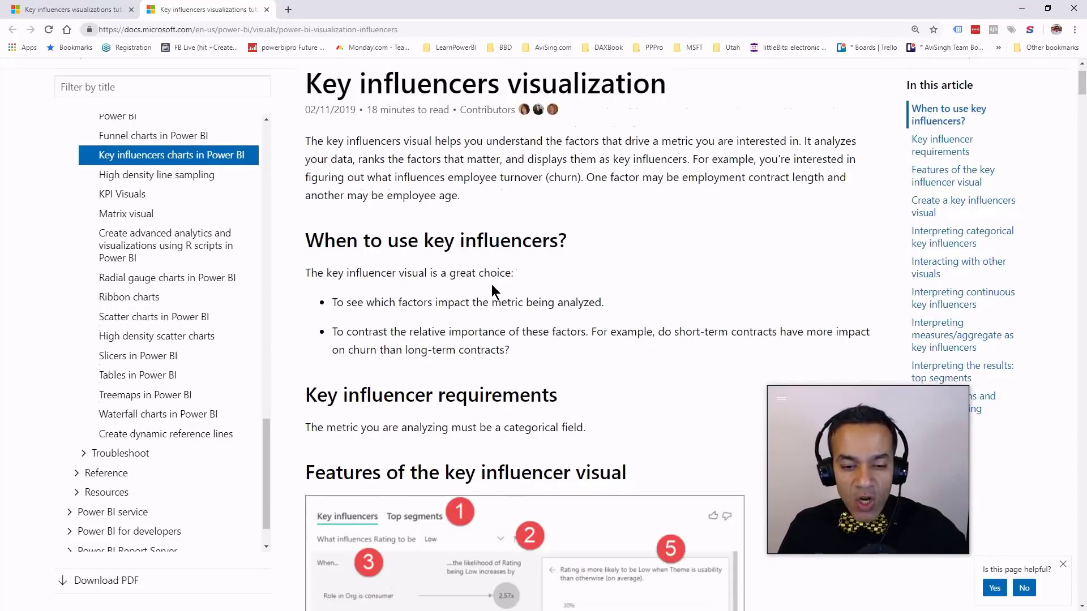
scroll(491, 290, down, 2)
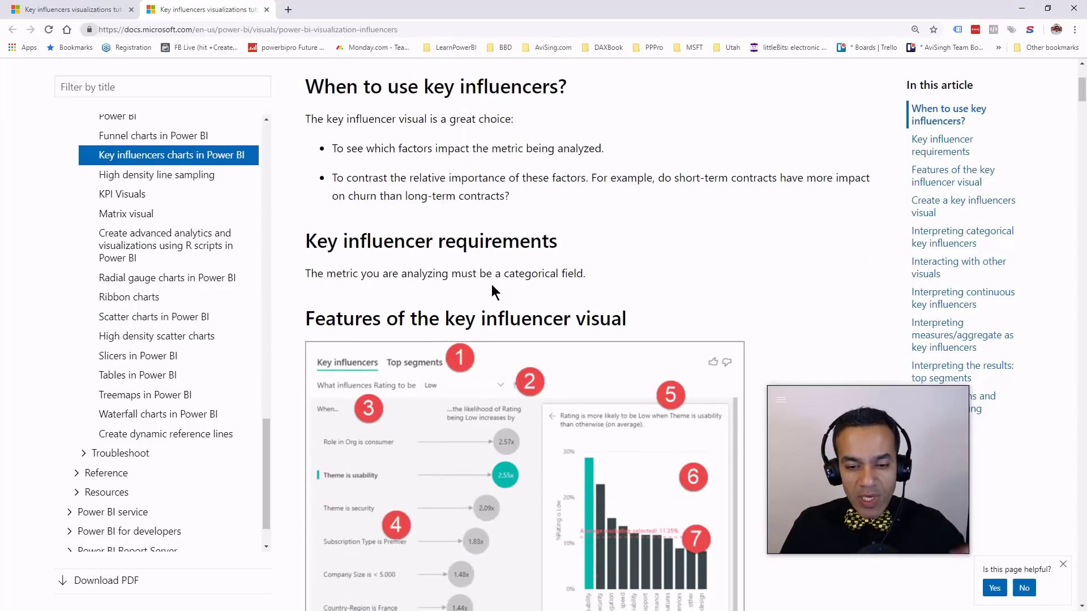
scroll(491, 286, down, 2)
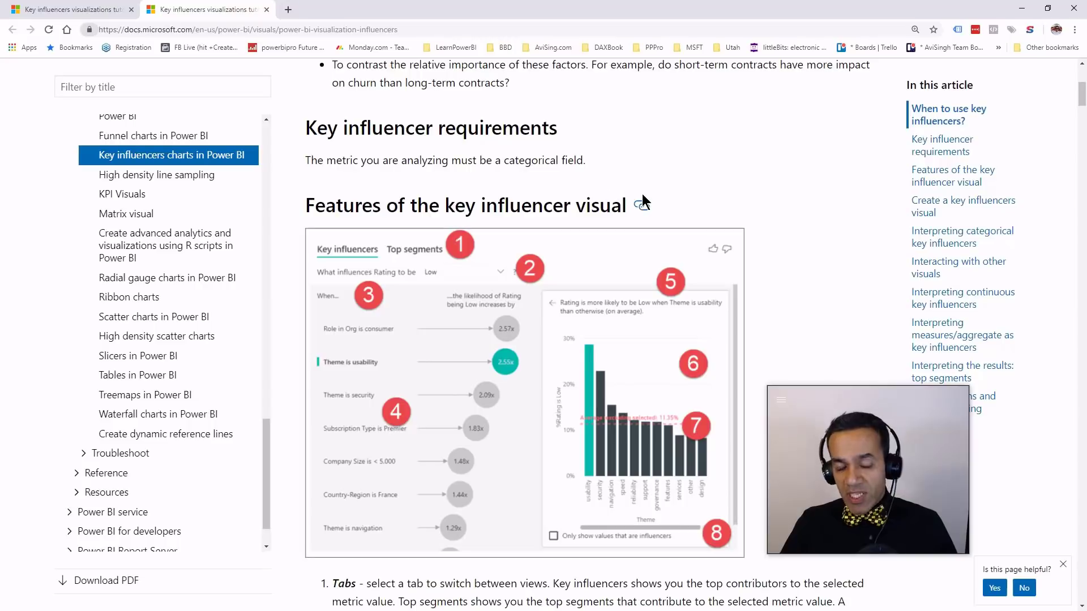
scroll(628, 199, down, 2)
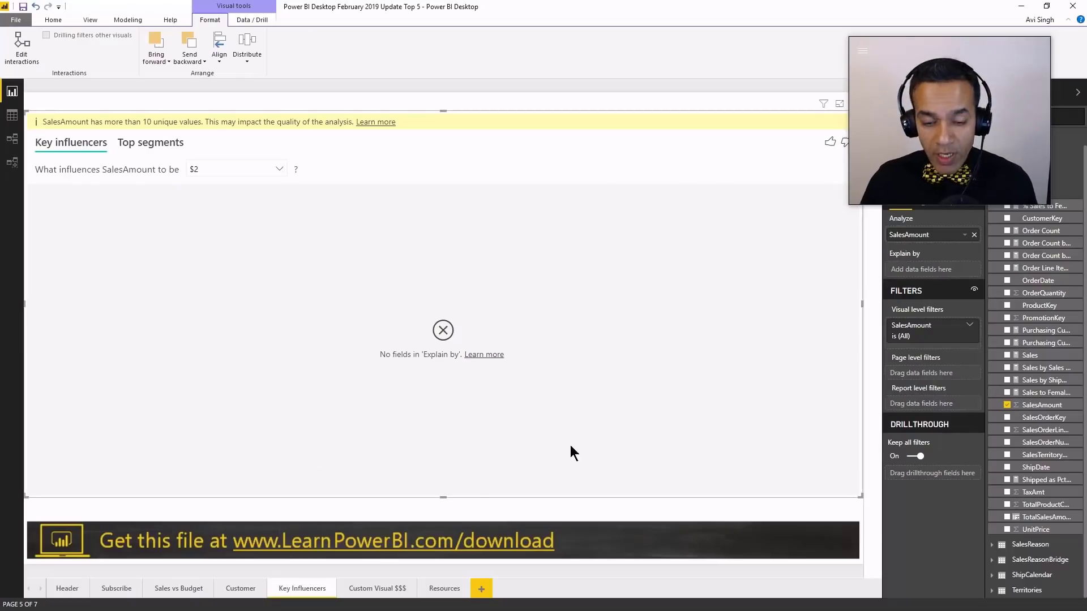
Switch to the Custom Visual $$$ page and open the custom visuals marketplace.
click(362, 590)
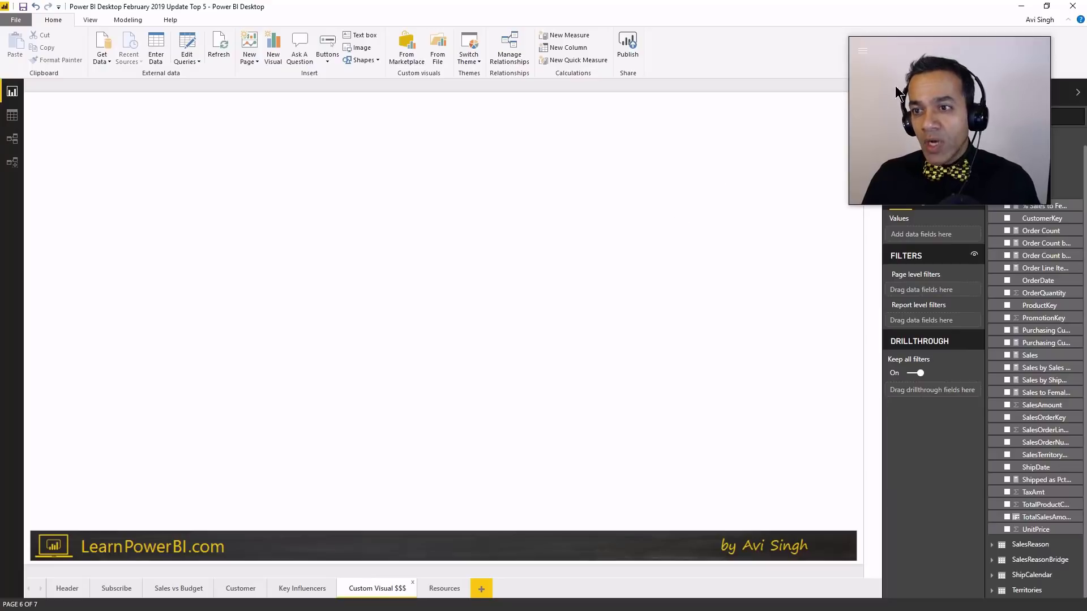
drag(967, 42, 972, 375)
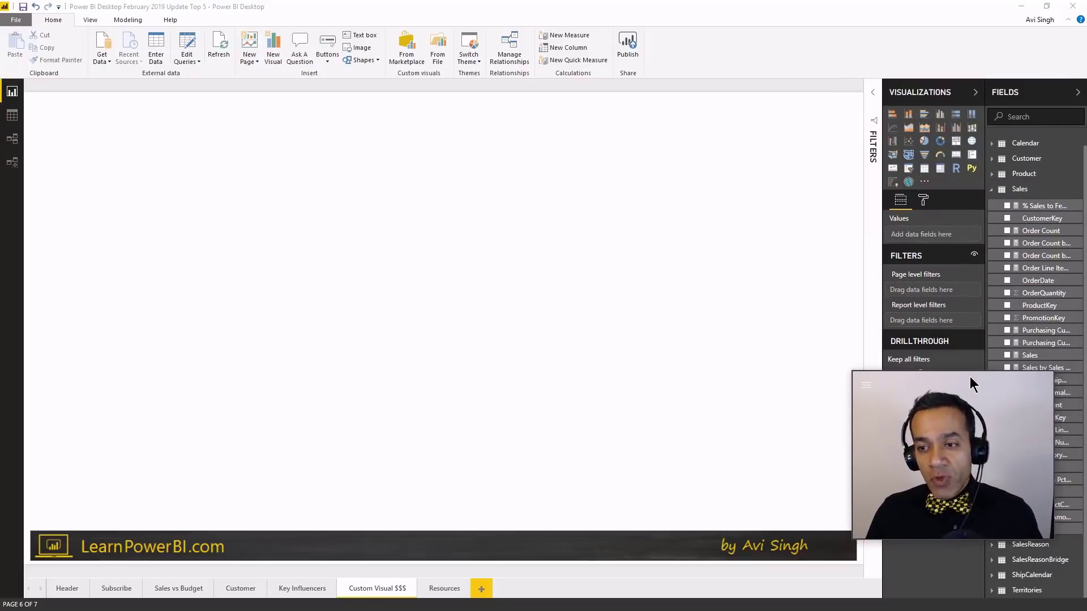
click(925, 183)
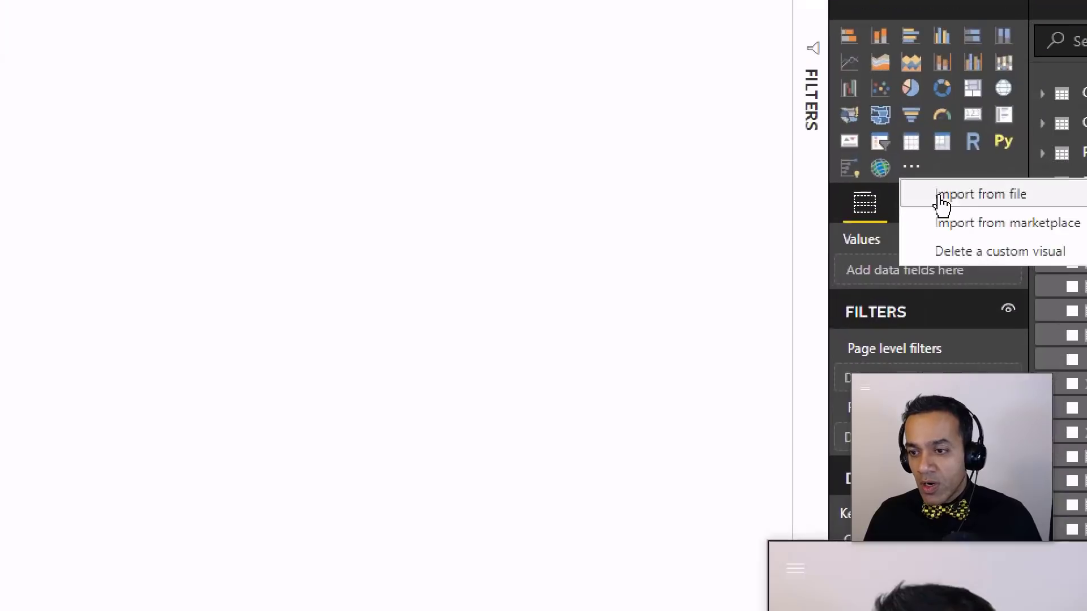
click(852, 244)
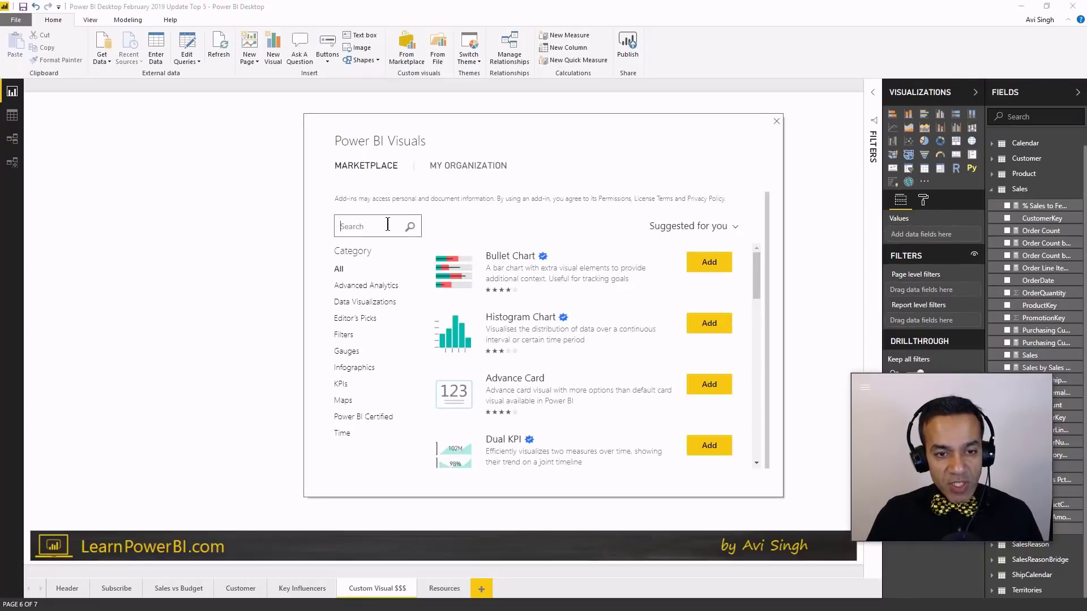
Search the marketplace for 'Advanced Donut Ch' and add the Advanced Donut Visual.
click(388, 225)
text(A)
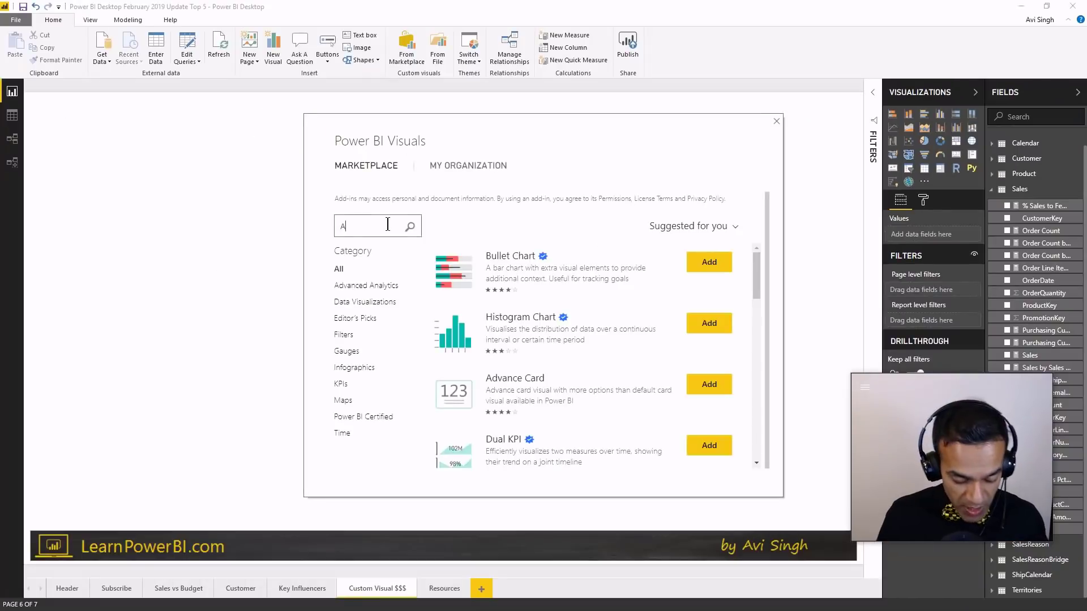
text(dvan)
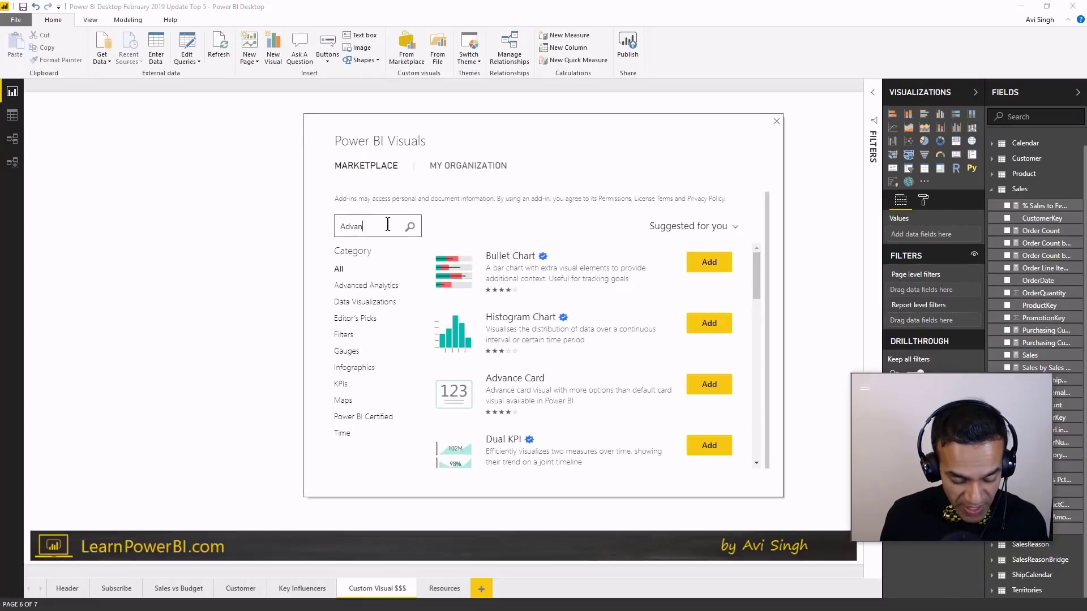
text(ced Donut)
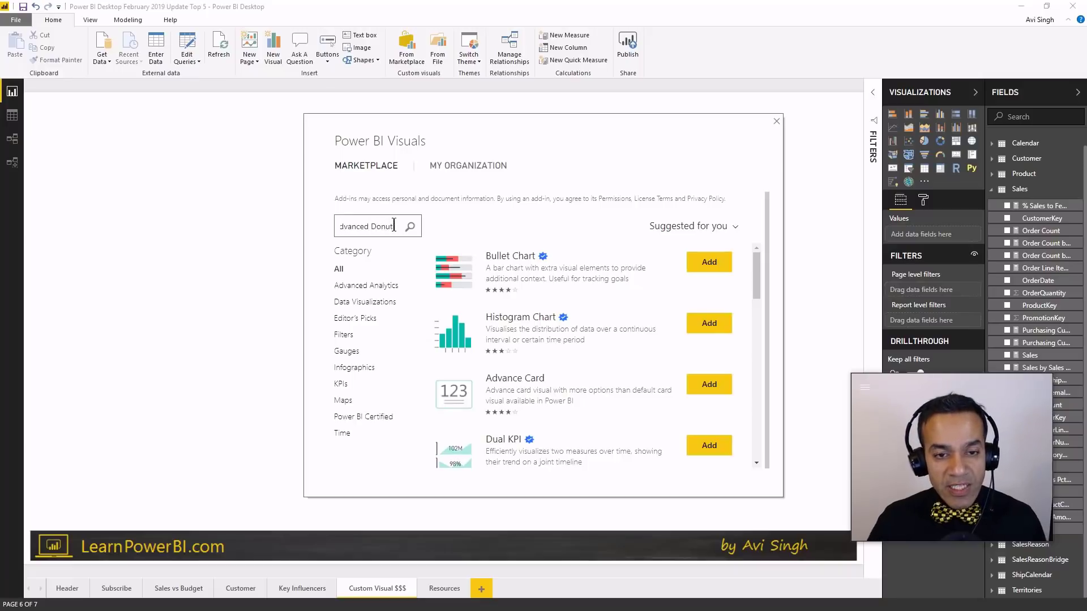
text( Ch)
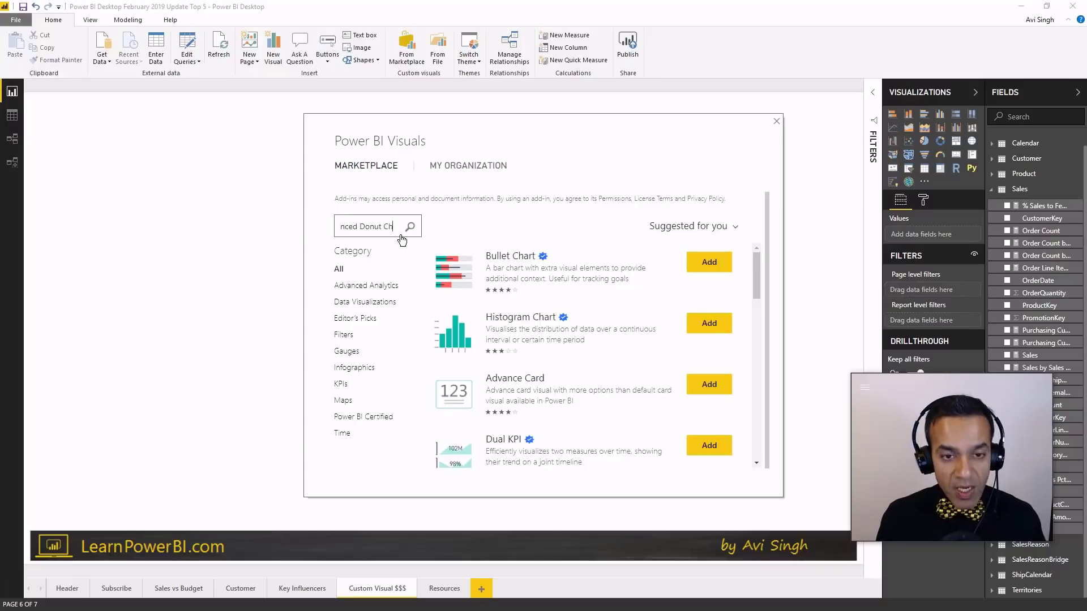
click(409, 226)
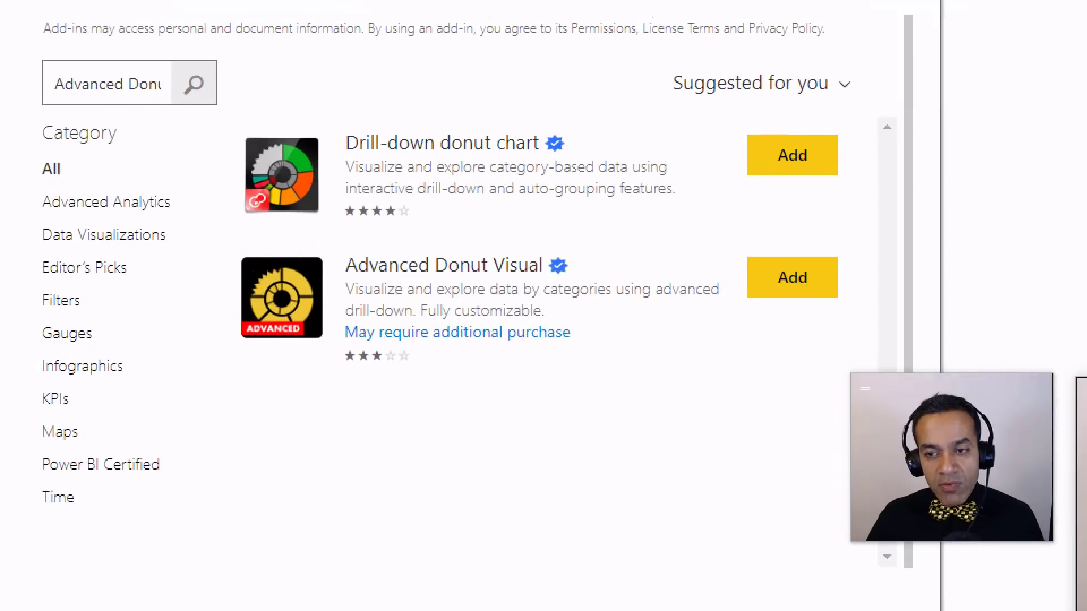
mouse_move(314, 328)
mouse_down()
mouse_move(436, 365)
mouse_move(555, 369)
mouse_up()
key(Escape)
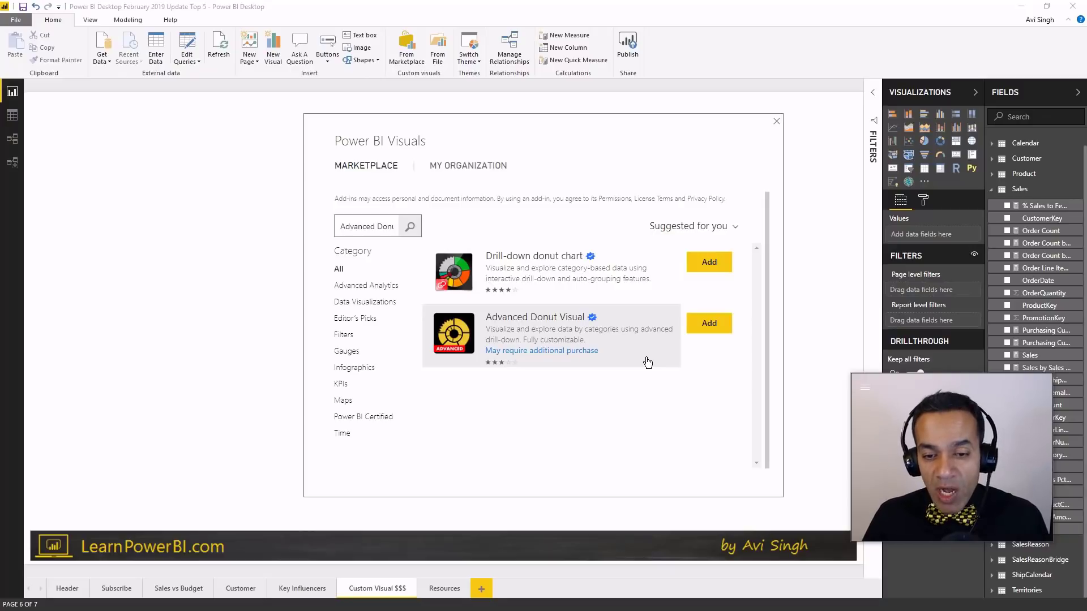
click(702, 334)
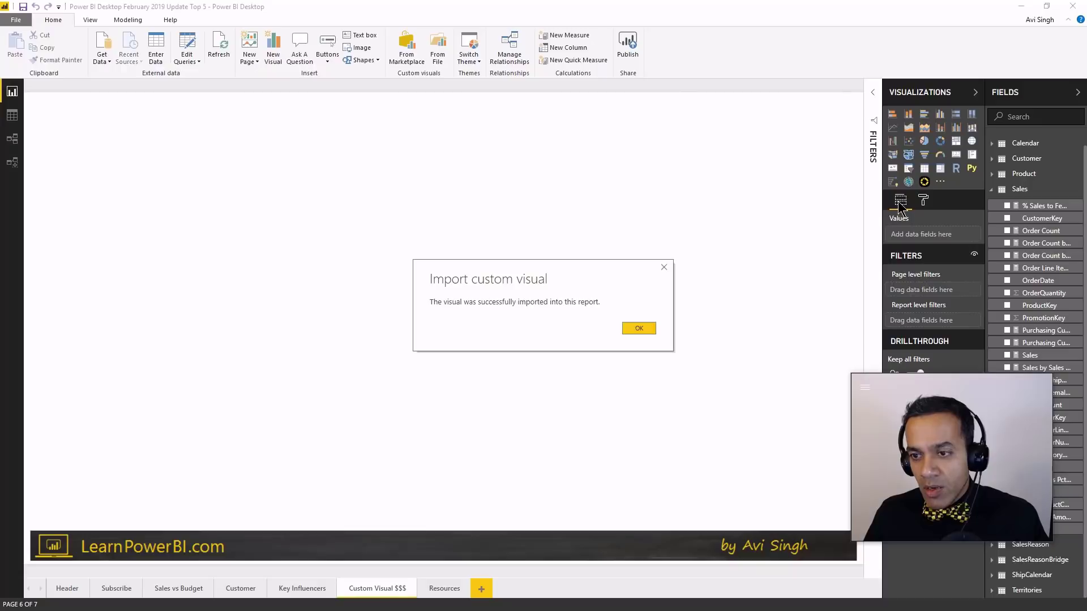
Insert a tall Advanced Donut visual on the page with Sales as its values.
click(636, 326)
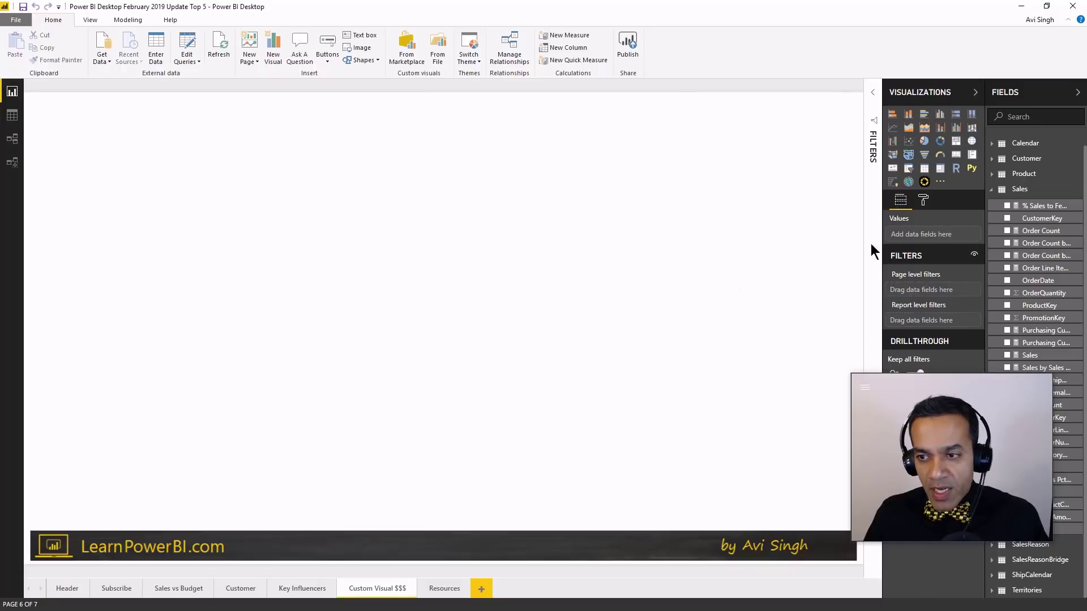
click(924, 181)
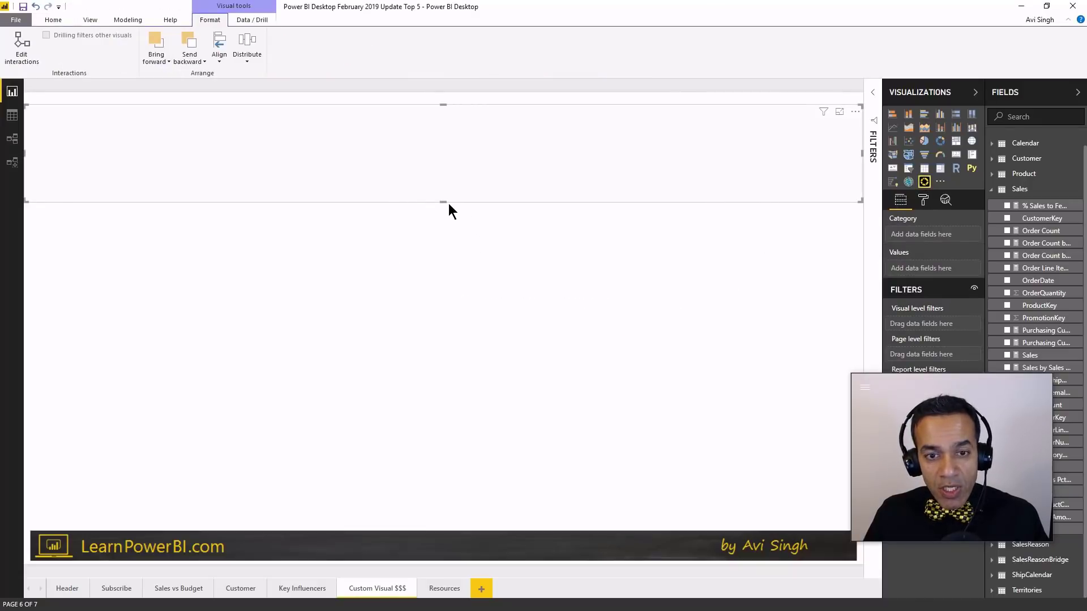
drag(449, 203, 443, 393)
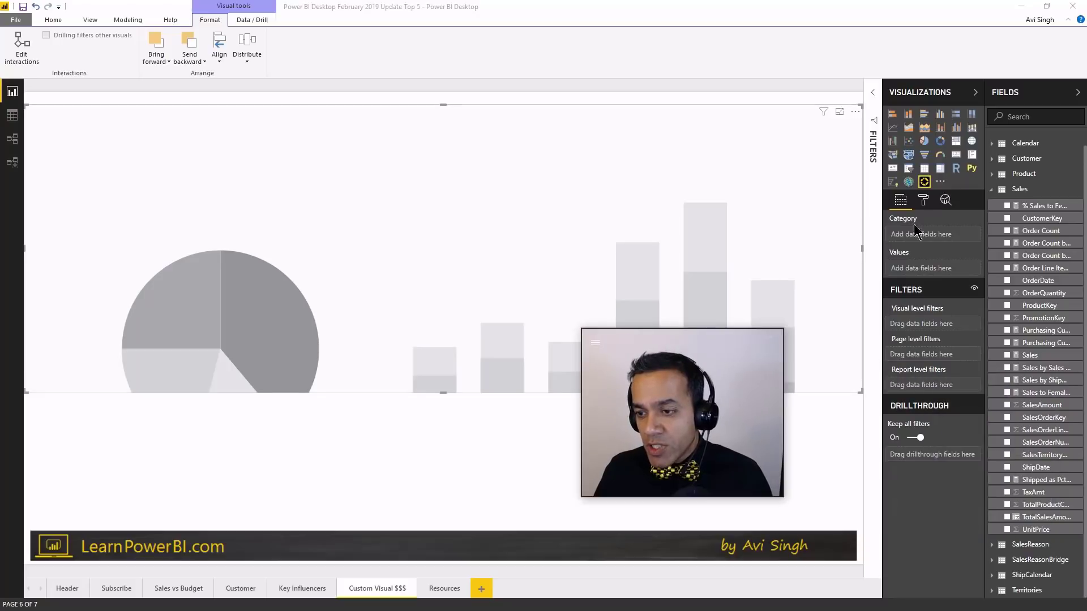
drag(1031, 356, 934, 266)
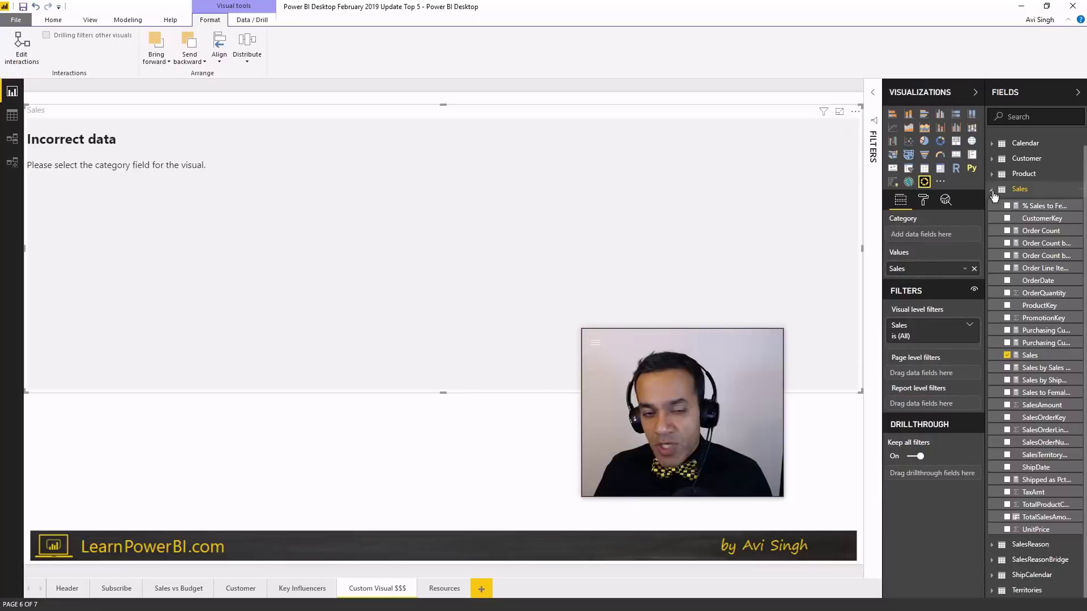
Add Territories Group and Country as donut categories, then drill into North America and back.
click(994, 192)
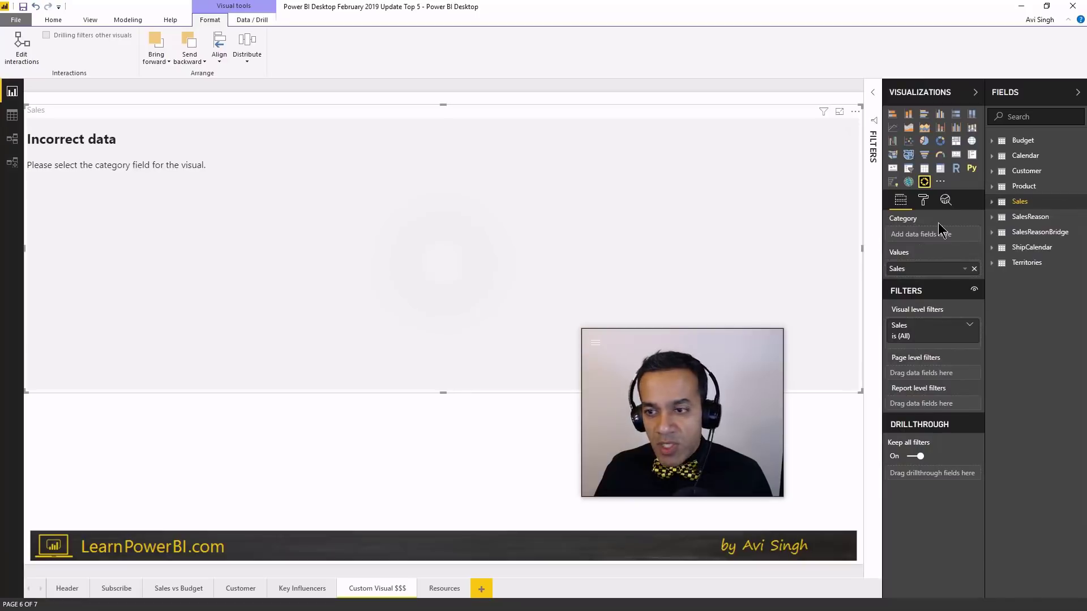
click(992, 262)
drag(1034, 295, 952, 239)
drag(1034, 279, 771, 279)
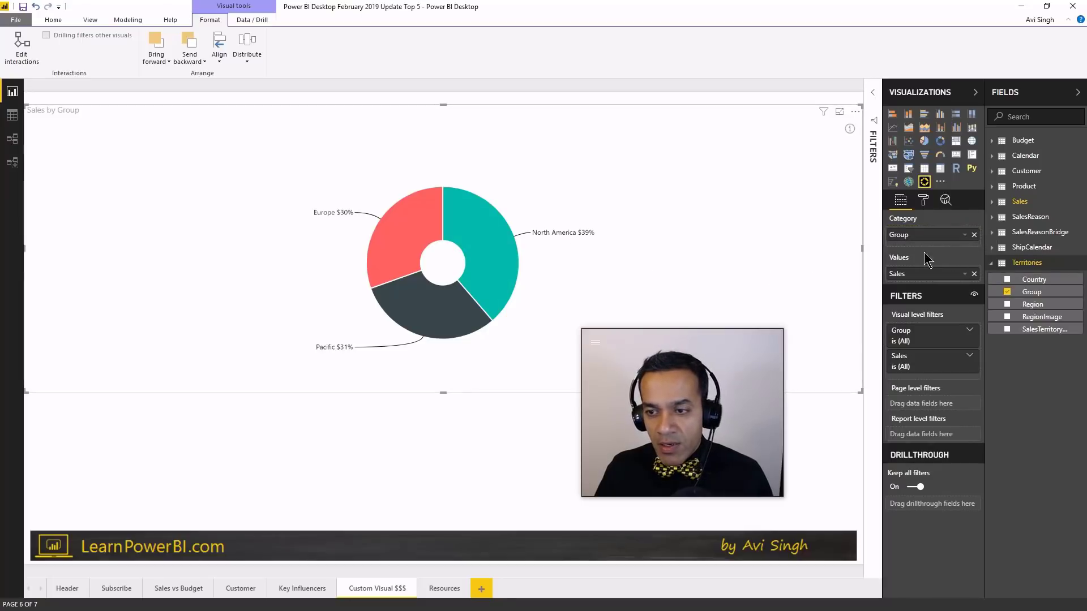
drag(1034, 279, 929, 249)
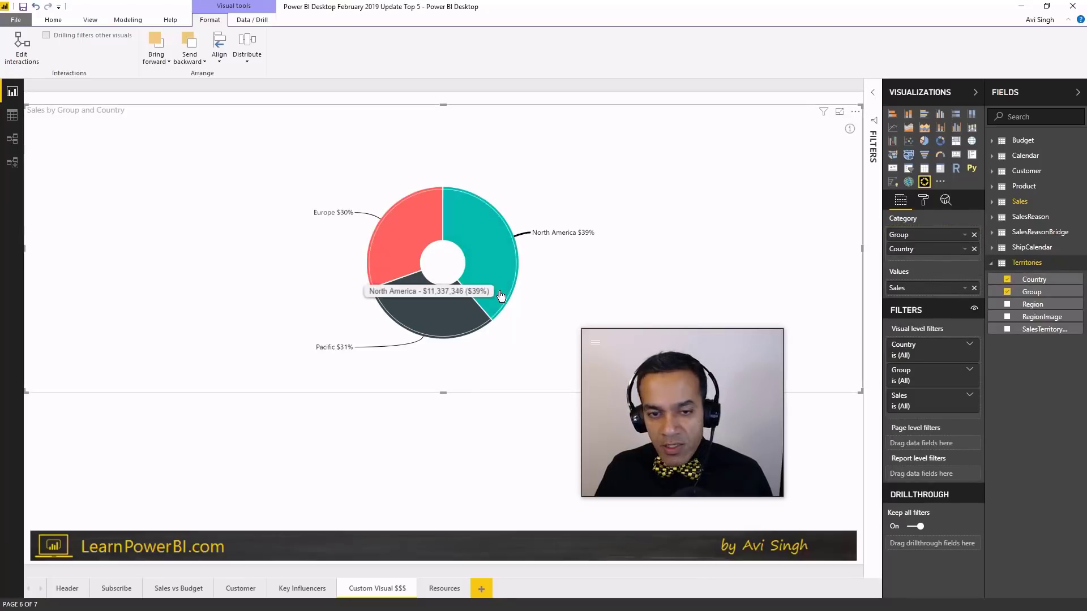
click(483, 280)
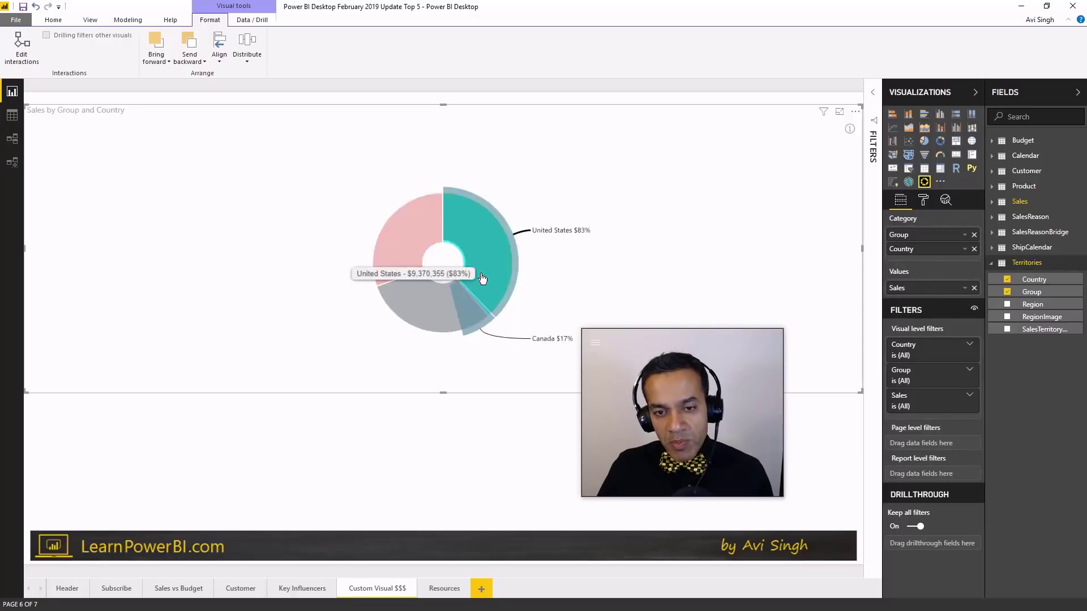
click(442, 262)
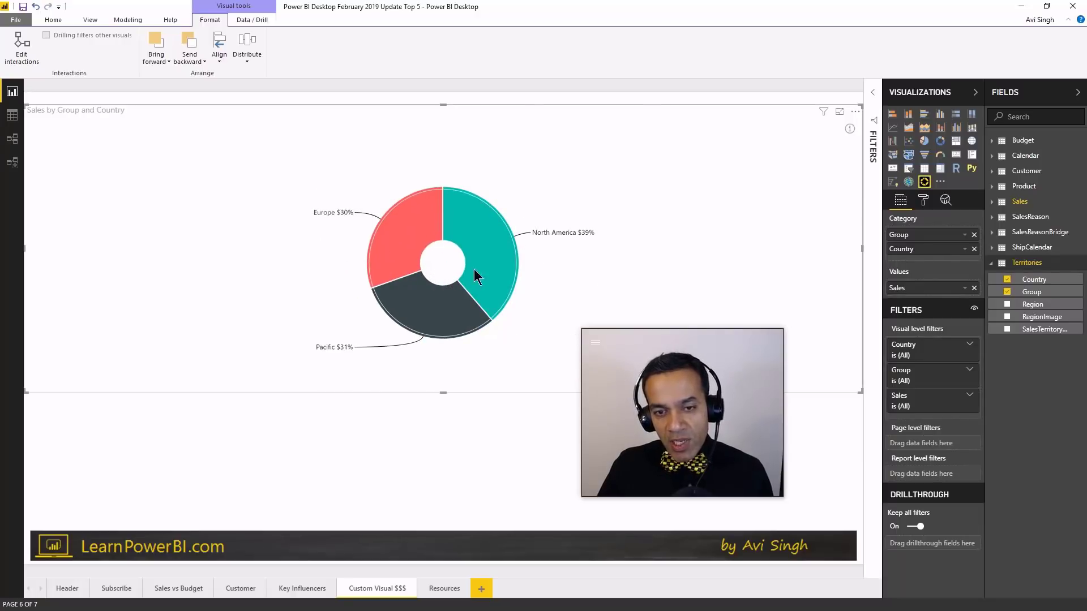
Add Region under the existing donut categories as the third level, and turn Paid Features on.
drag(1047, 308, 929, 263)
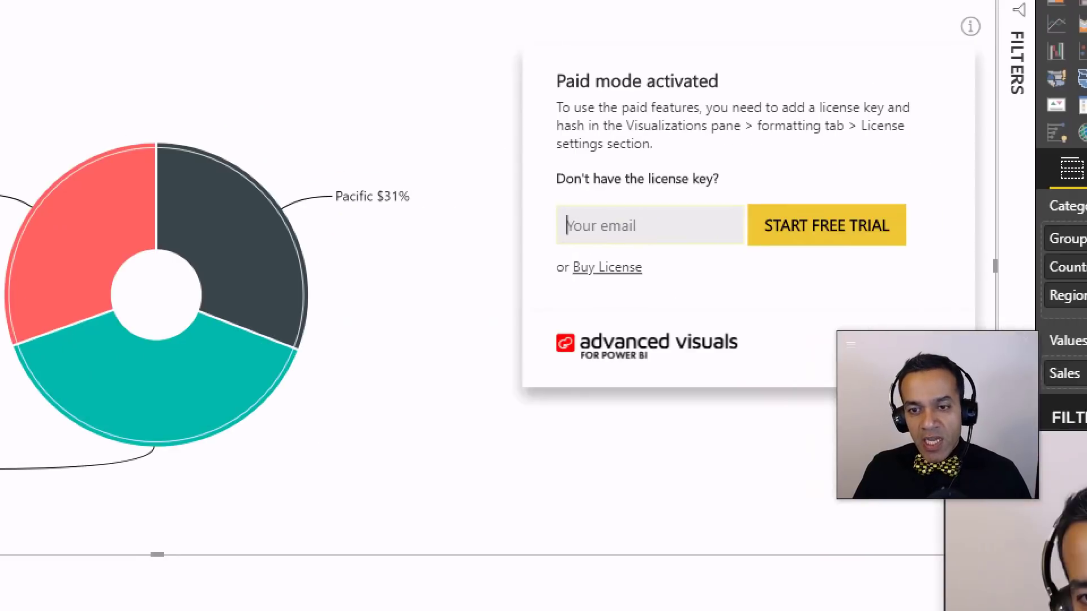
click(689, 230)
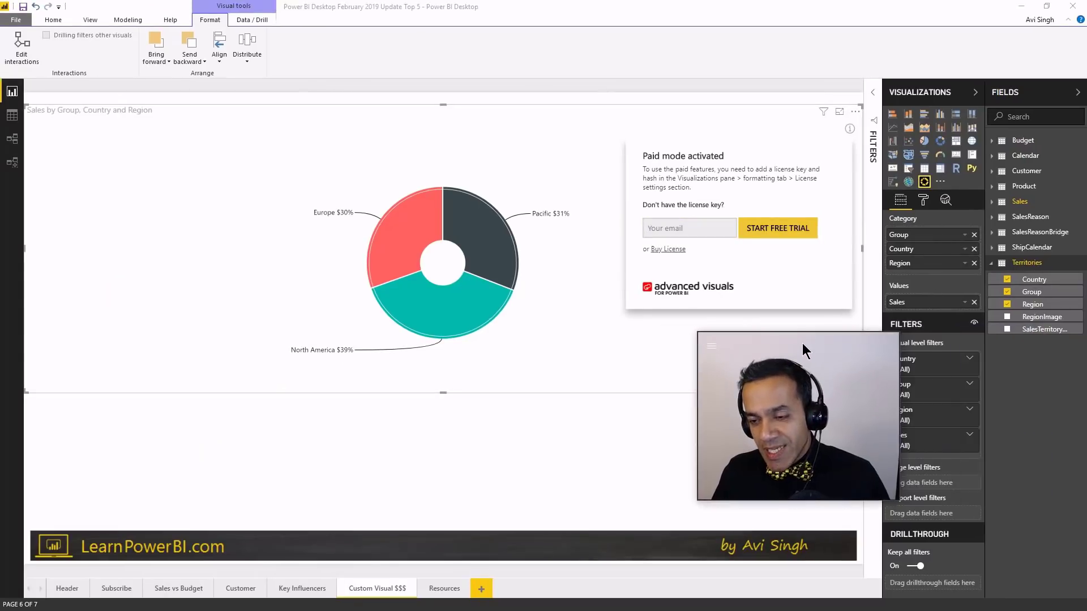
click(922, 202)
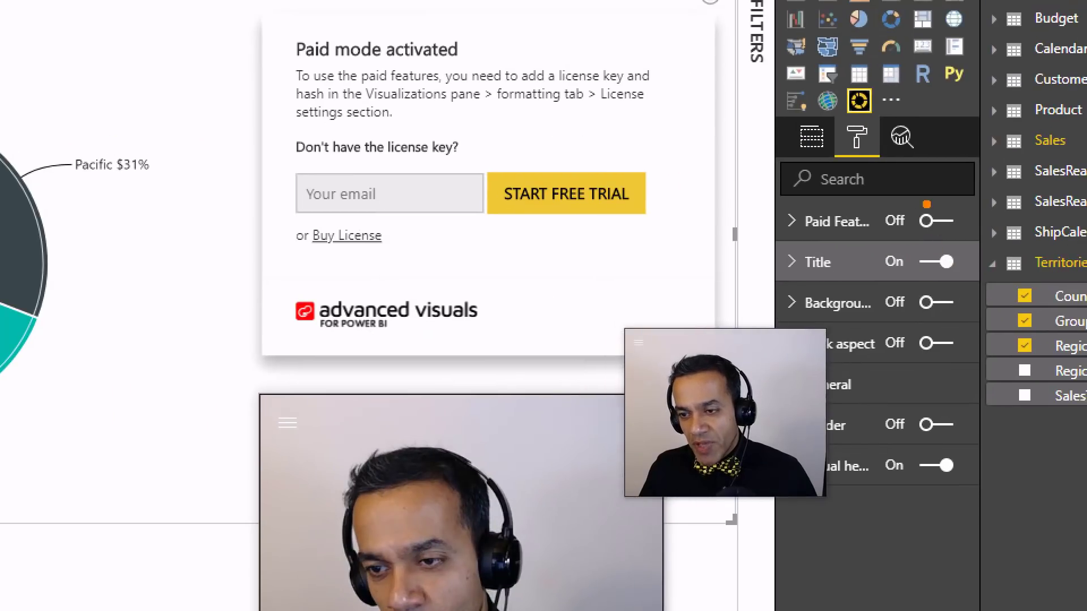
mouse_move(929, 203)
mouse_down()
mouse_move(898, 238)
mouse_move(956, 202)
mouse_up()
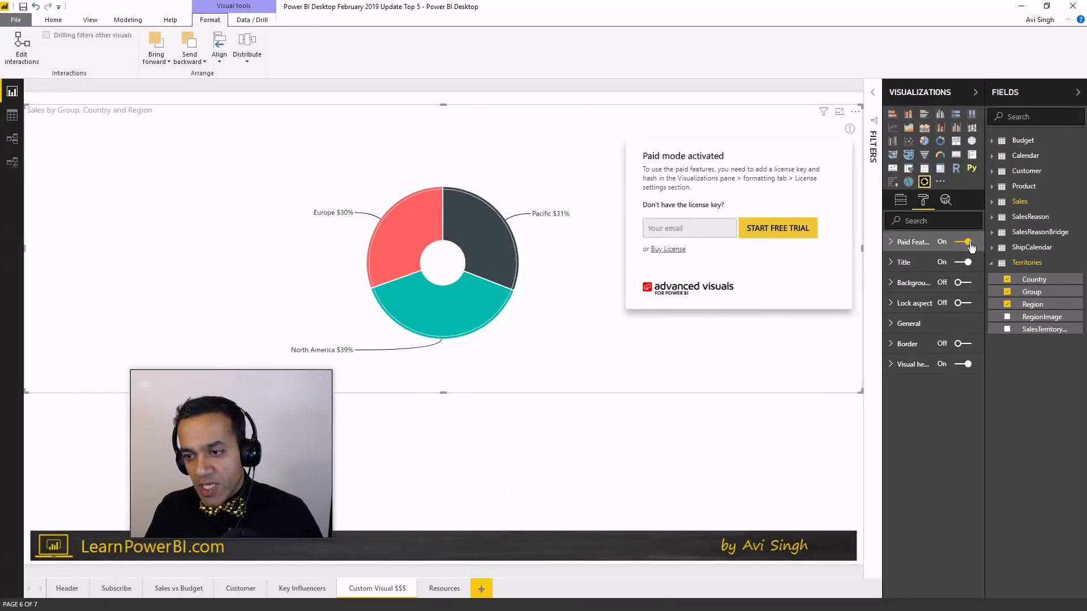
click(963, 242)
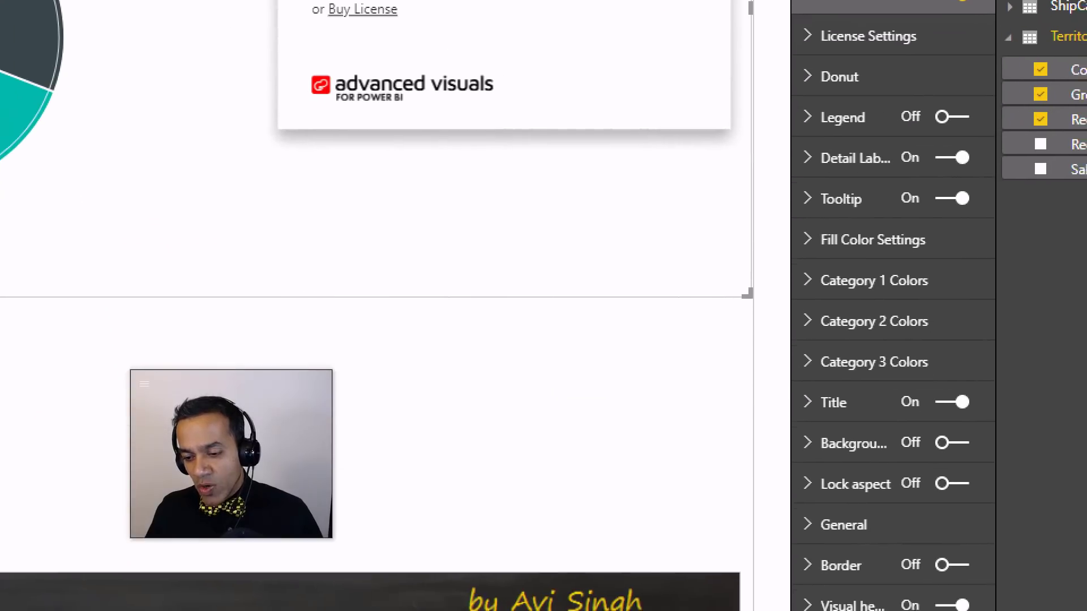